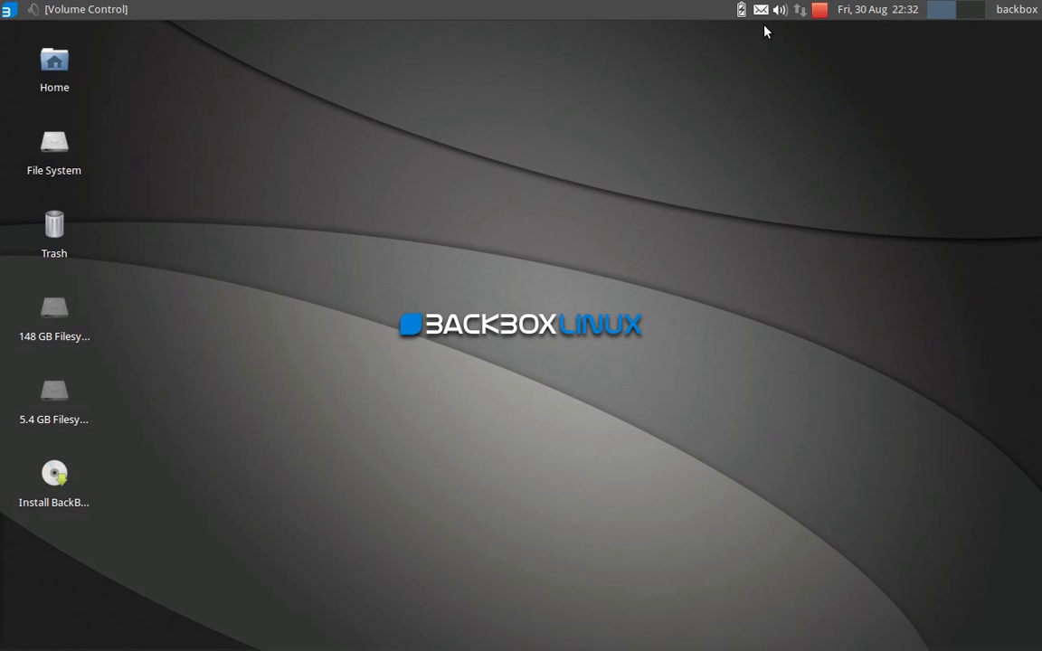
Step: Raise the system sound volume to nearly its maximum
{"action": "left_click", "coordinate": [800, 9]}
{"action": "left_click", "coordinate": [784, 11]}
{"action": "left_click", "coordinate": [782, 10]}
{"action": "left_click", "coordinate": [895, 50]}
{"action": "left_click_drag", "start_coordinate": [894, 50], "coordinate": [915, 50]}
{"action": "left_click", "coordinate": [700, 178]}
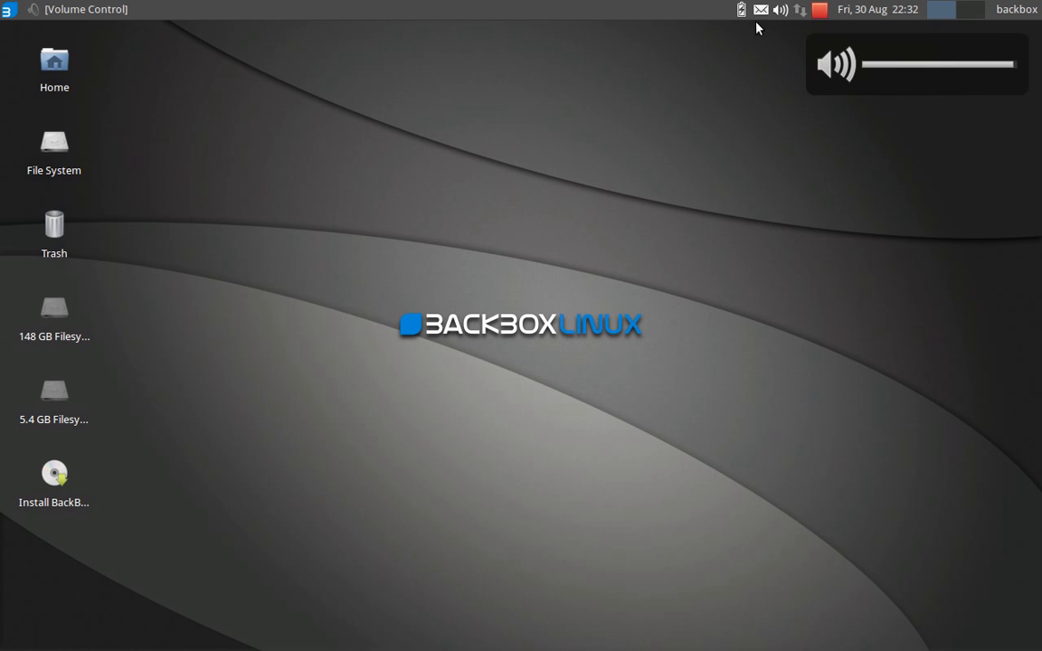
Step: Connect to the ME-HP_Network wireless network, entering the Wi-Fi password
{"action": "left_click", "coordinate": [800, 12]}
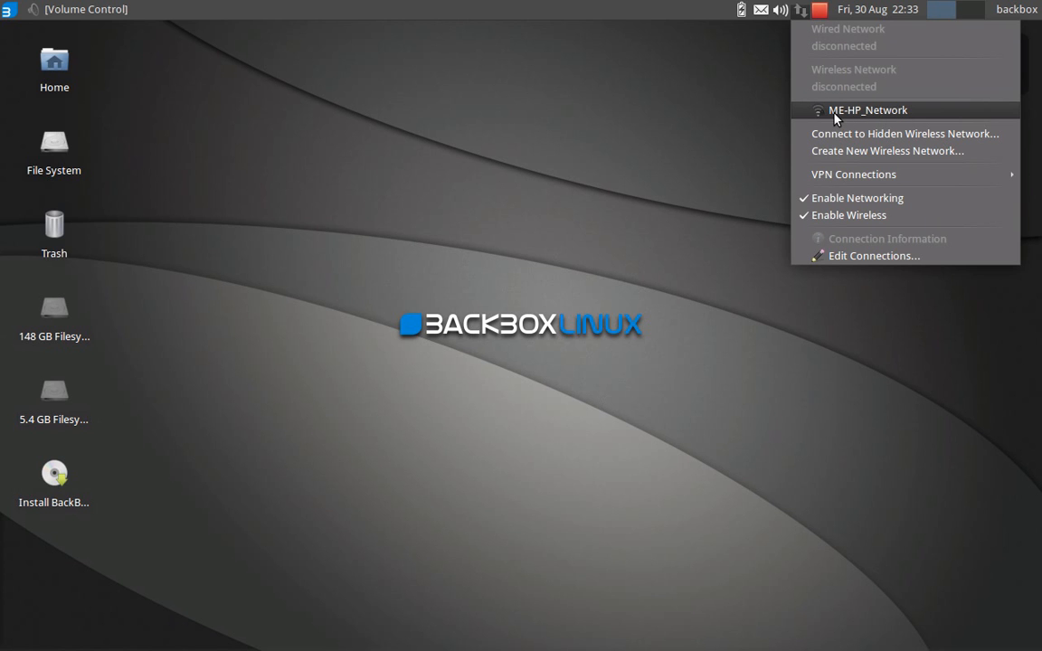
{"action": "left_click", "coordinate": [868, 111]}
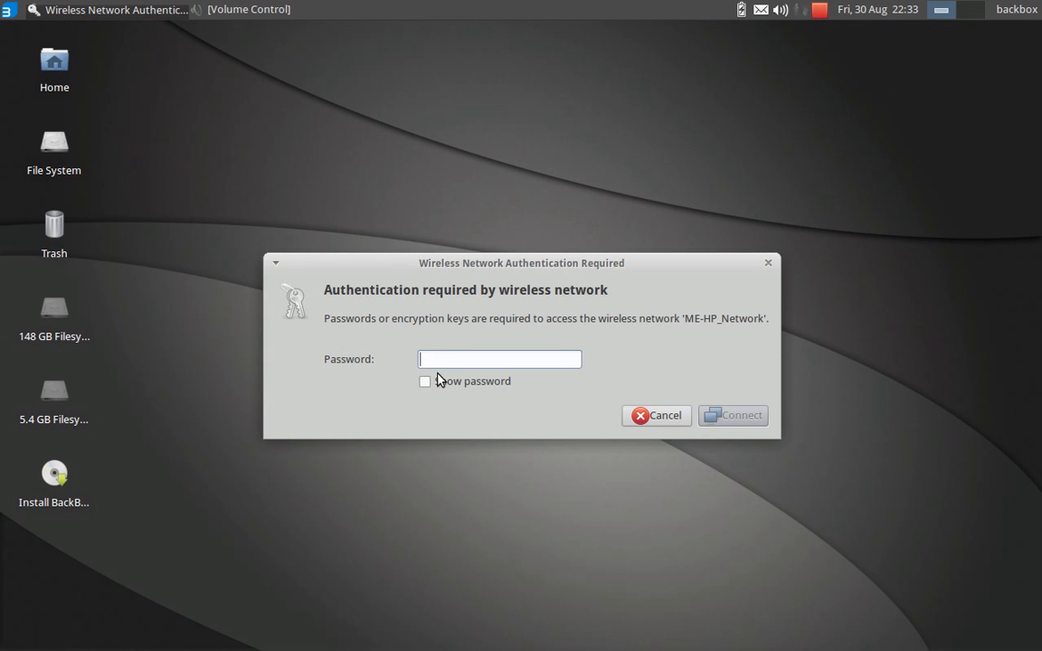
{"action": "type", "text": "•••••••••"}
{"action": "key", "text": "Return"}
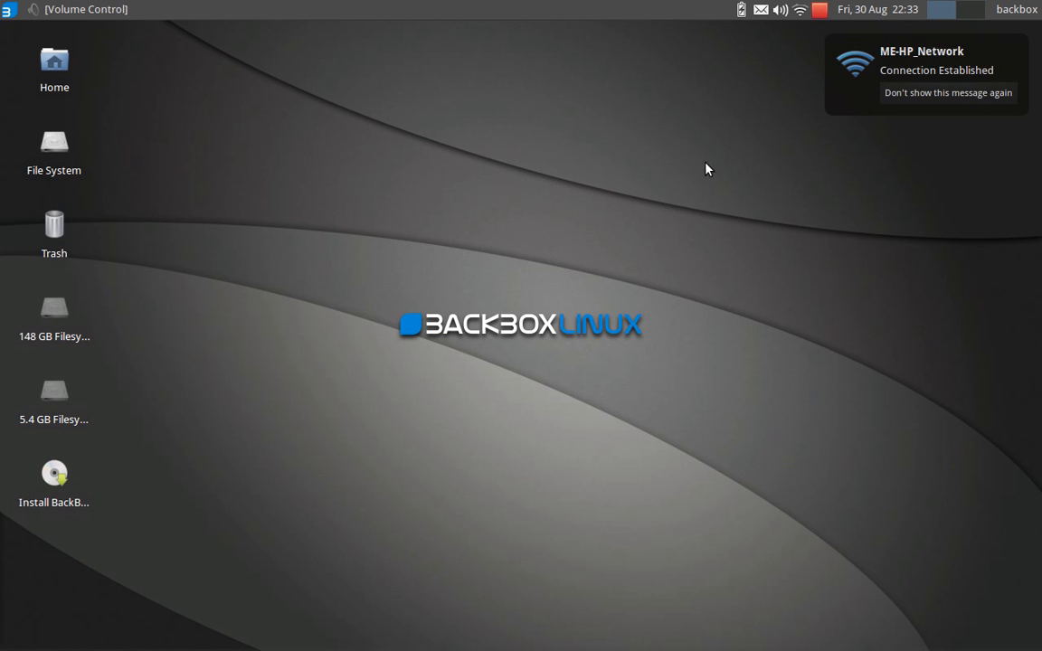
Step: Test the internet connection by searching the web for "tds" in Firefox, and close the browser
{"action": "left_click", "coordinate": [9, 9]}
{"action": "mouse_move", "coordinate": [34, 196]}
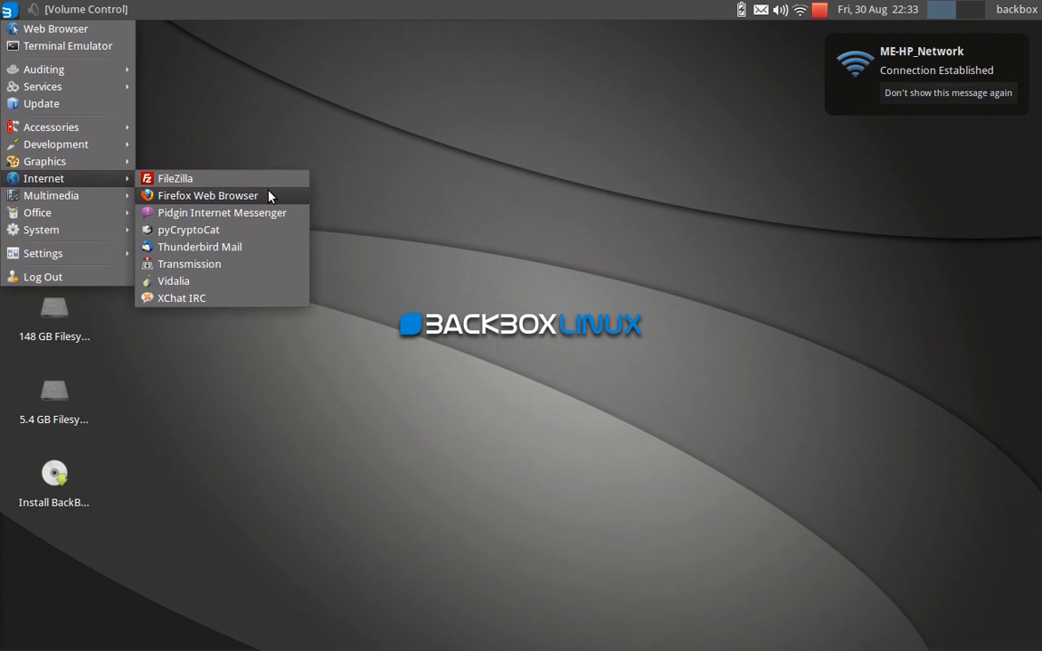
{"action": "left_click", "coordinate": [271, 195]}
{"action": "left_click_drag", "start_coordinate": [730, 164], "coordinate": [489, 352]}
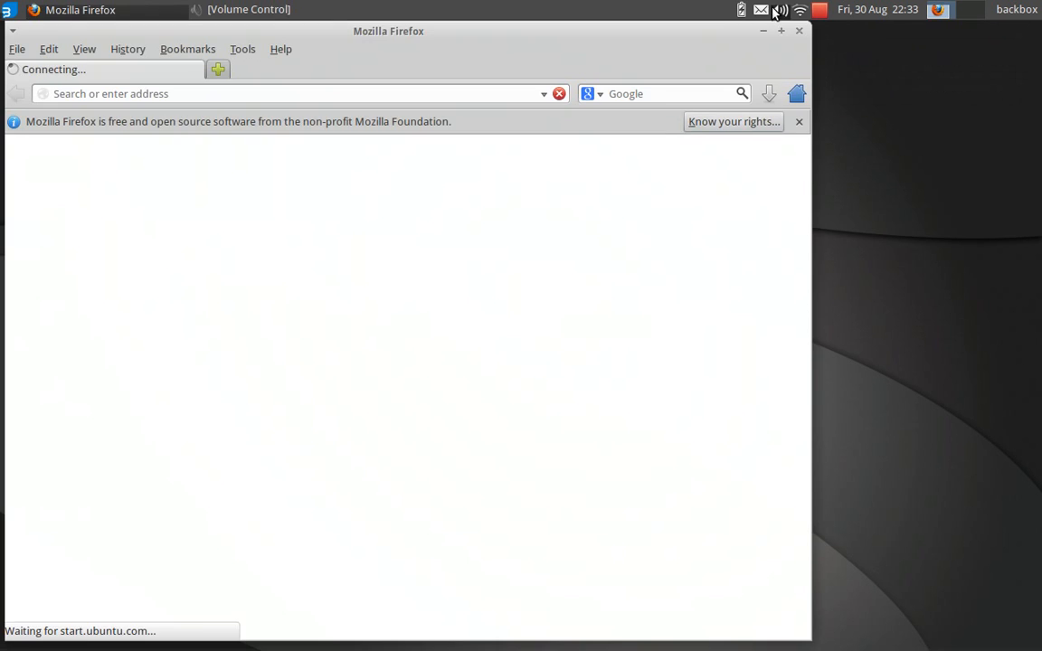
{"action": "type", "text": "tds"}
{"action": "key", "text": "Return"}
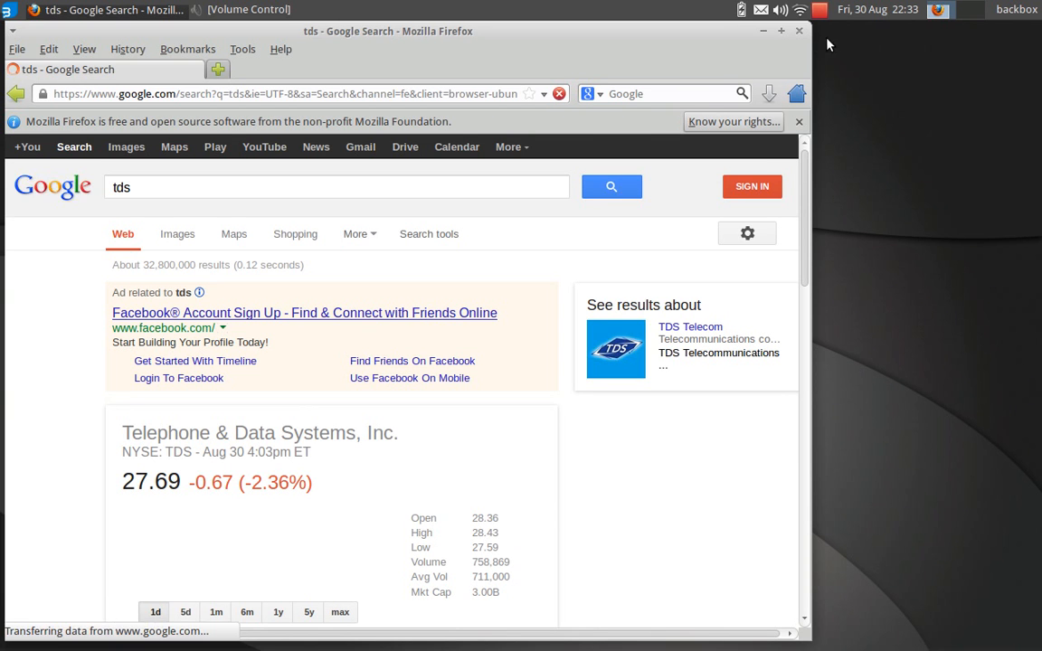
{"action": "left_click", "coordinate": [799, 32]}
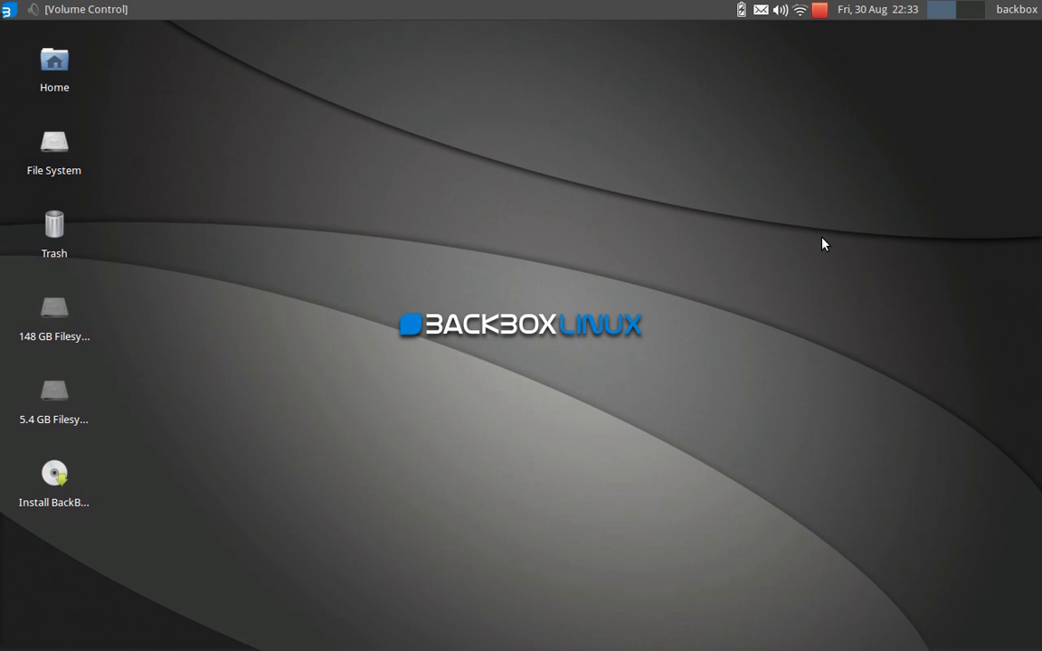
Step: Launch the BackBox Linux installer from the desktop
{"action": "left_click", "coordinate": [79, 484]}
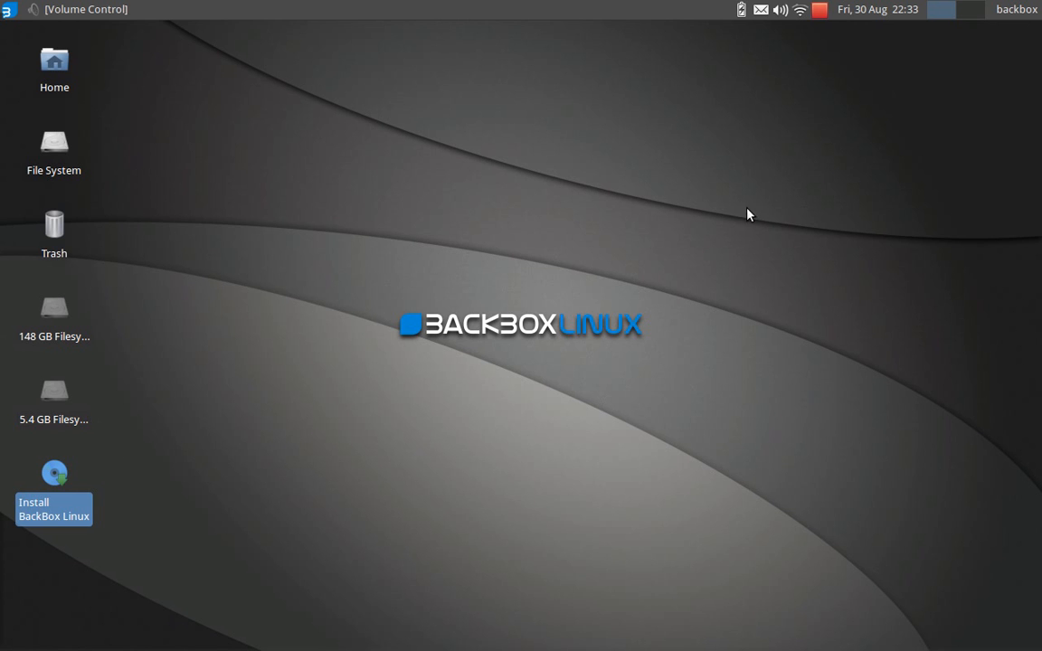
{"action": "left_click", "coordinate": [472, 423]}
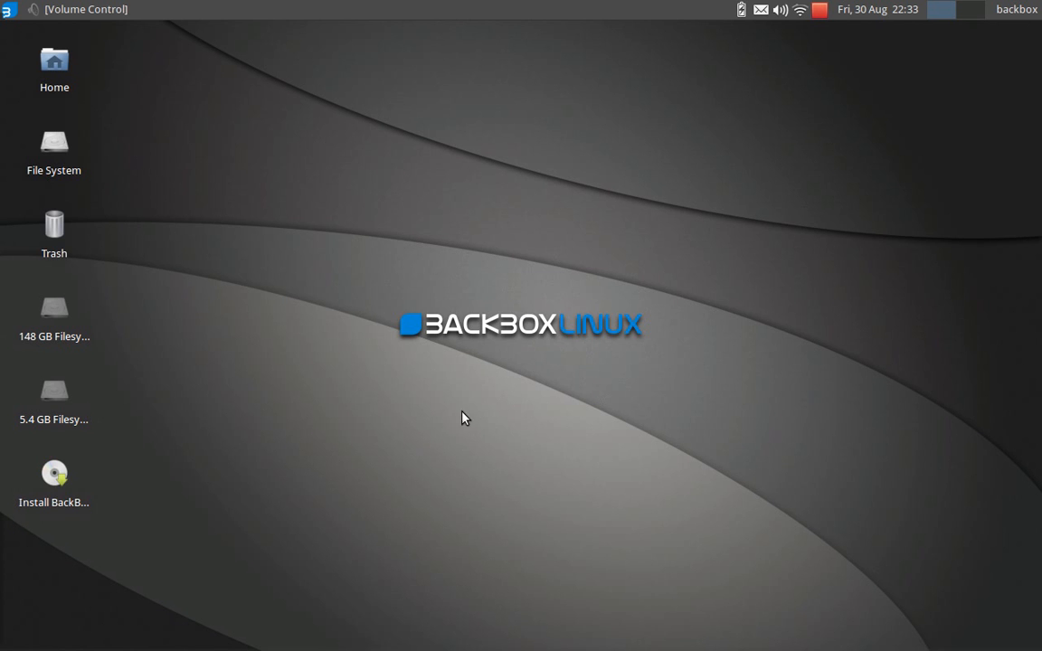
{"action": "double_click", "coordinate": [56, 477]}
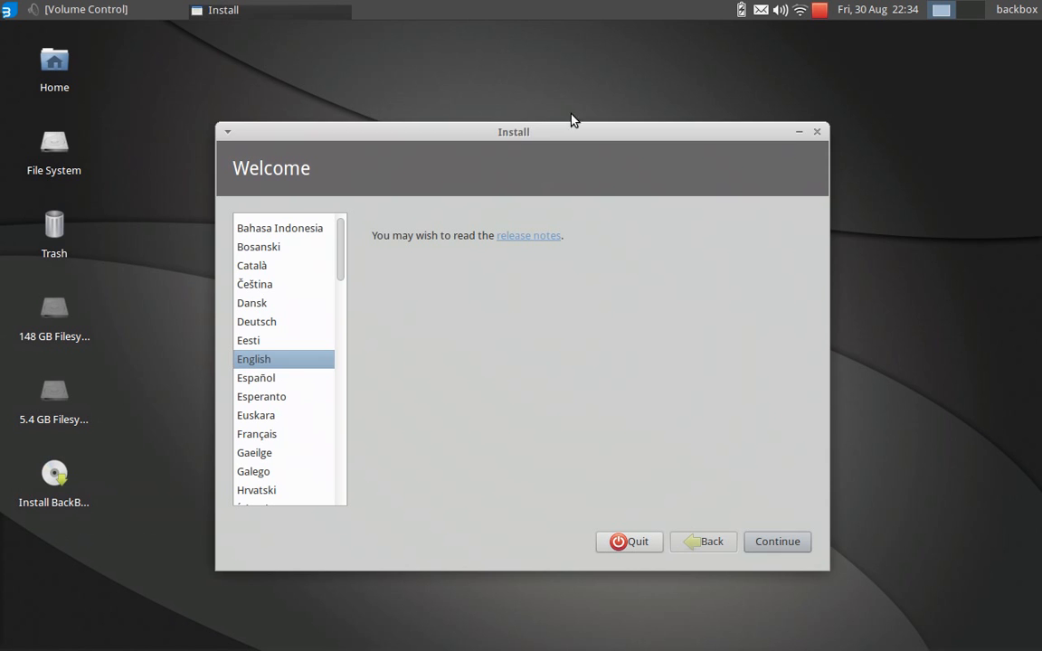
Step: Look through the installer's available languages and continue with English as the installation language
{"action": "left_click_drag", "start_coordinate": [597, 139], "coordinate": [573, 139]}
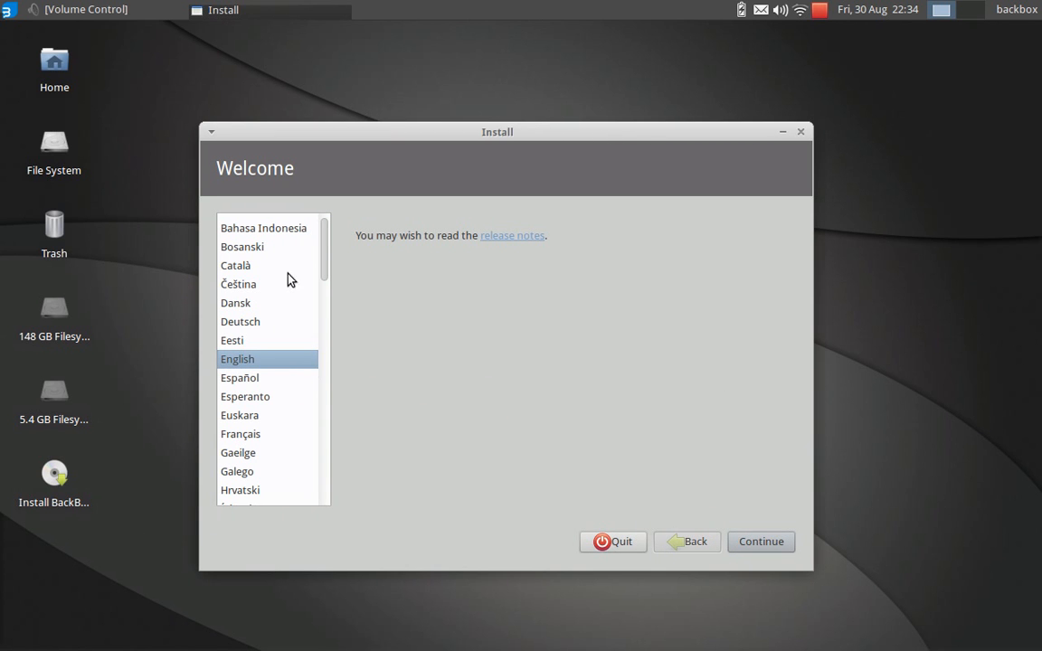
{"action": "left_click_drag", "start_coordinate": [323, 233], "coordinate": [325, 410]}
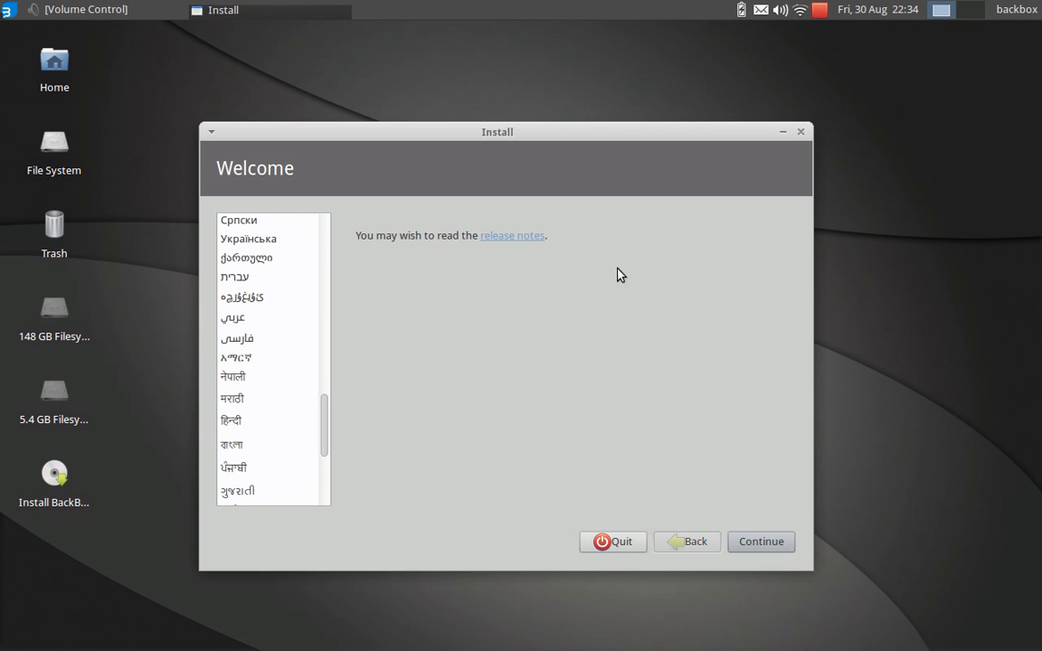
{"action": "left_click_drag", "start_coordinate": [501, 134], "coordinate": [474, 136]}
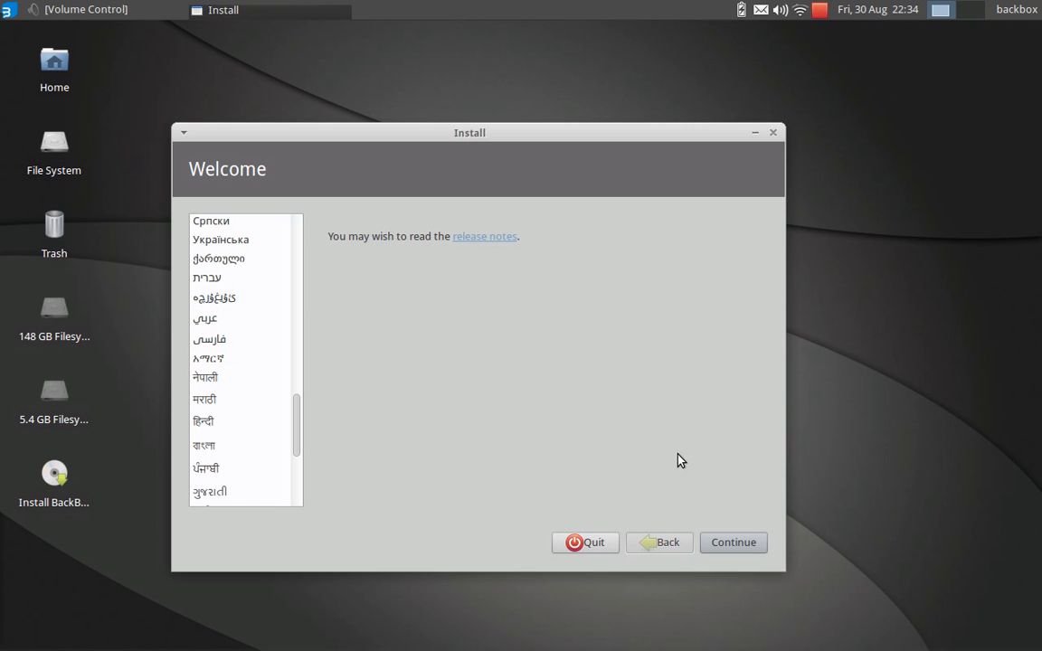
{"action": "left_click", "coordinate": [749, 542]}
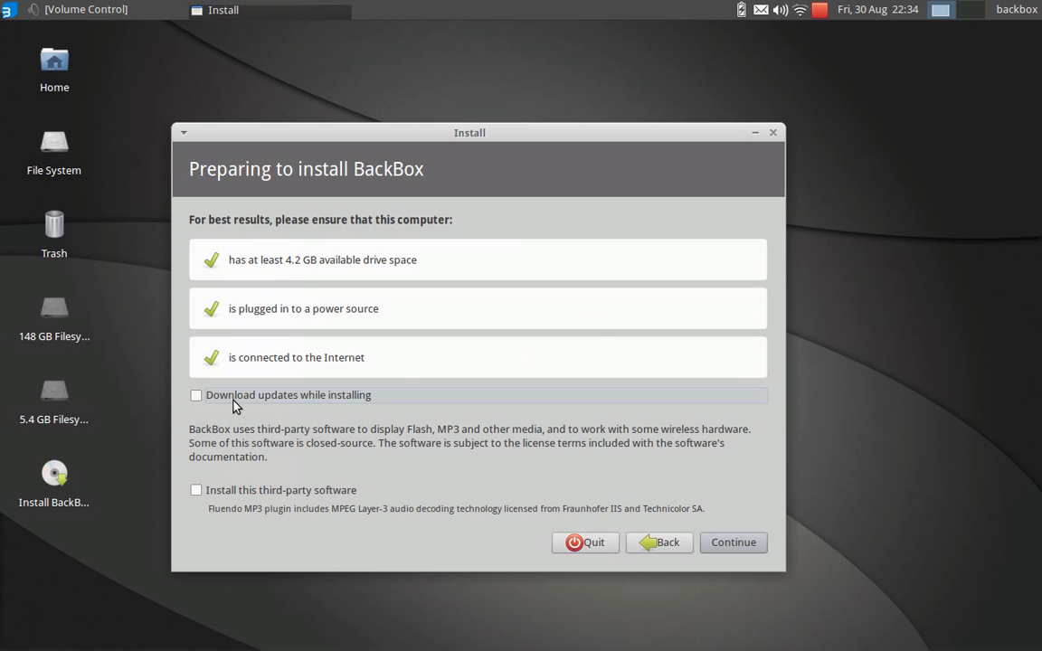
Step: Reconnect the computer to the ME-HP_Network wireless network while the installer is on its preparation page
{"action": "left_click_drag", "start_coordinate": [425, 143], "coordinate": [438, 136]}
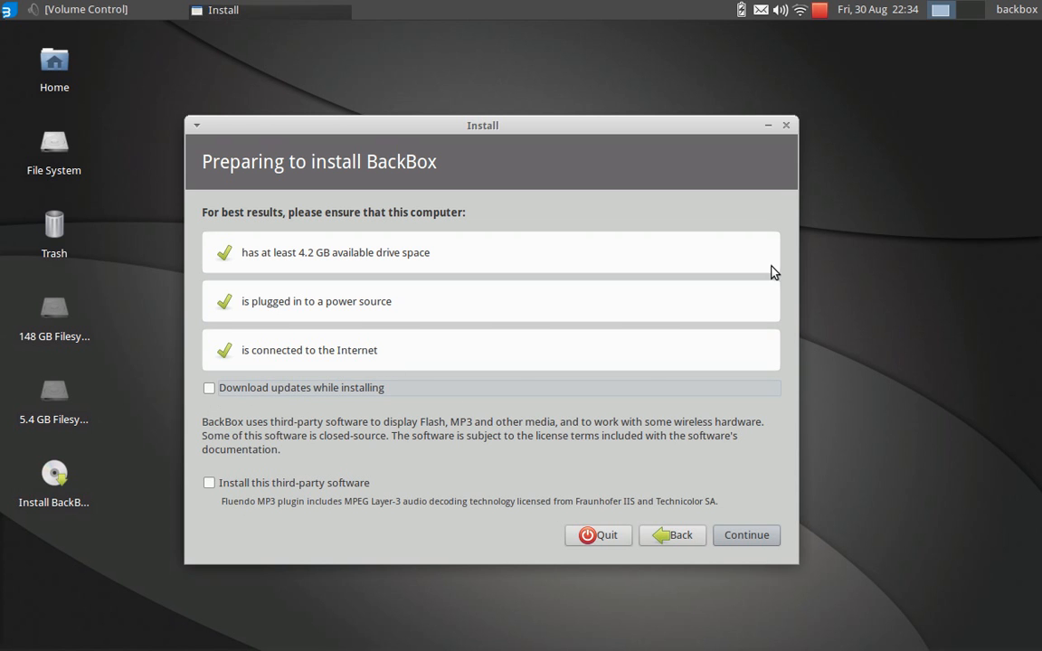
{"action": "left_click", "coordinate": [800, 9]}
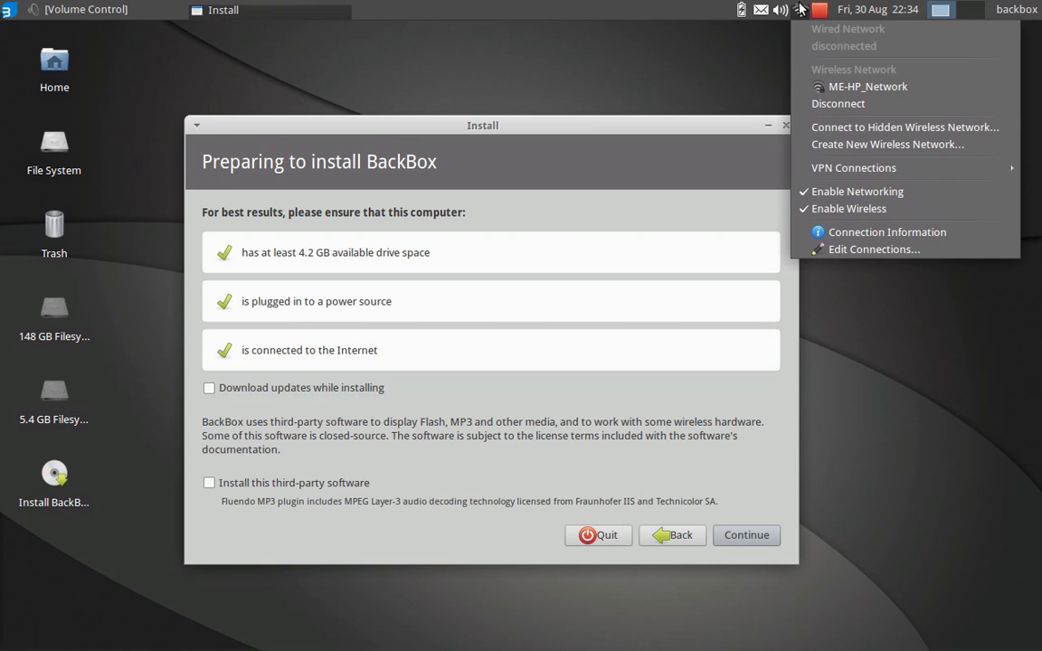
{"action": "left_click", "coordinate": [838, 103]}
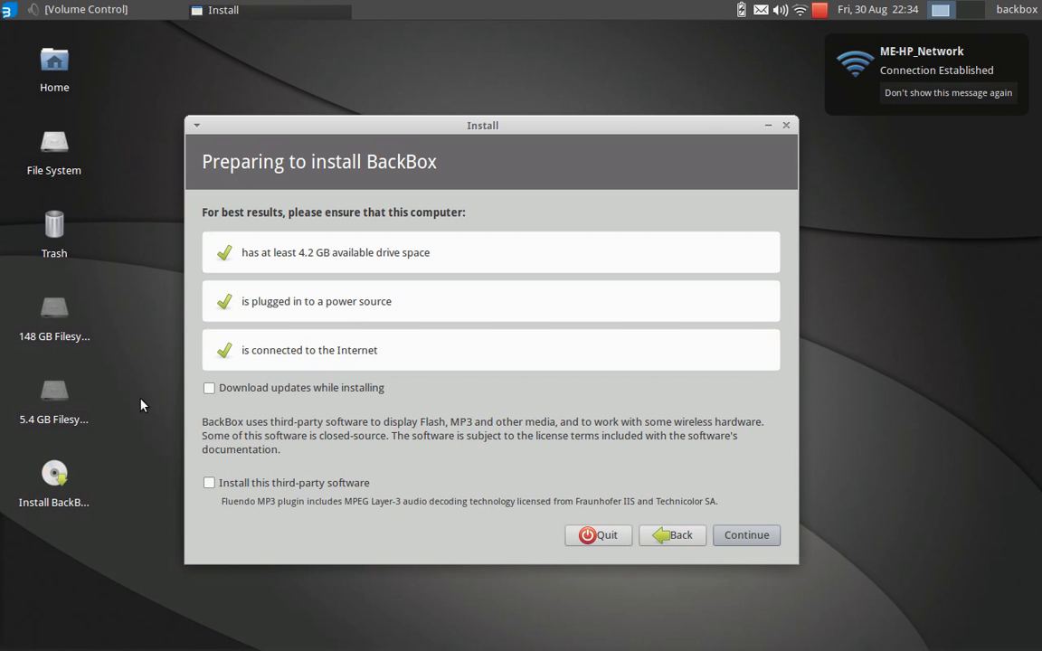
Step: Enable downloading updates while installing and installing the third-party software, and continue the installation
{"action": "left_click", "coordinate": [222, 392]}
{"action": "left_click", "coordinate": [280, 483]}
{"action": "left_click", "coordinate": [759, 535]}
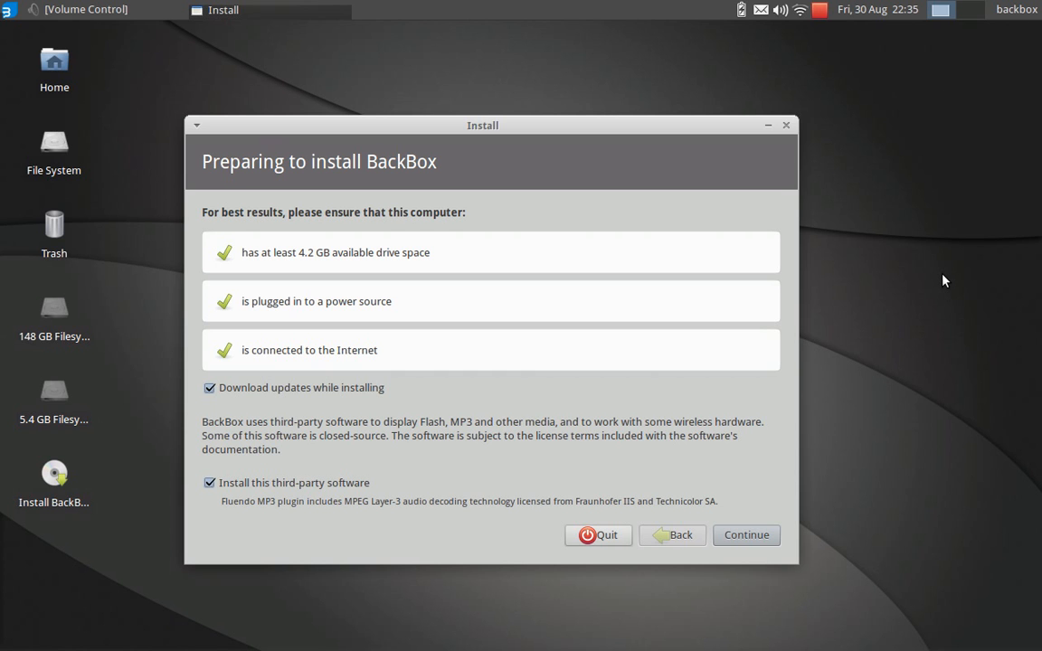
{"action": "left_click_drag", "start_coordinate": [432, 128], "coordinate": [457, 121]}
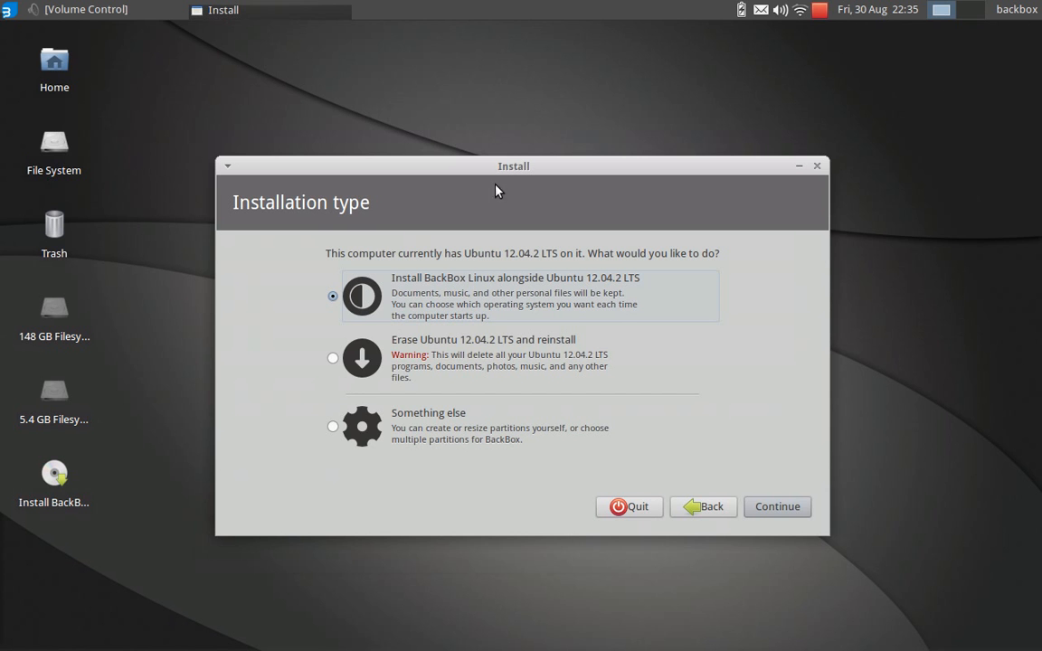
Step: Choose "Something else" as the installation type and continue to manual partitioning
{"action": "left_click_drag", "start_coordinate": [515, 171], "coordinate": [540, 145]}
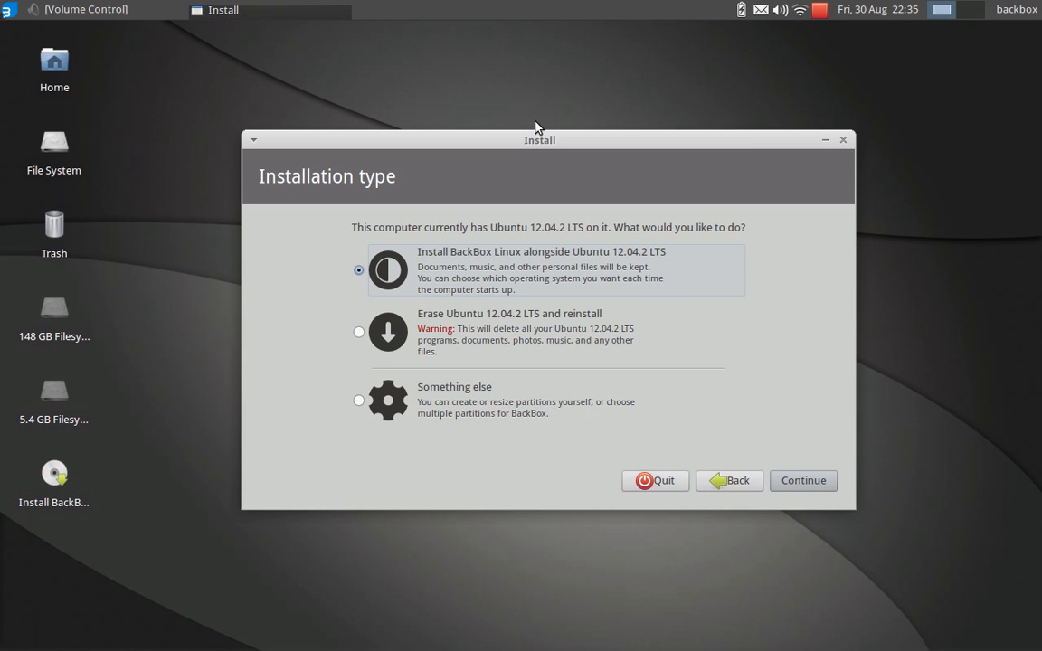
{"action": "left_click_drag", "start_coordinate": [545, 145], "coordinate": [532, 144]}
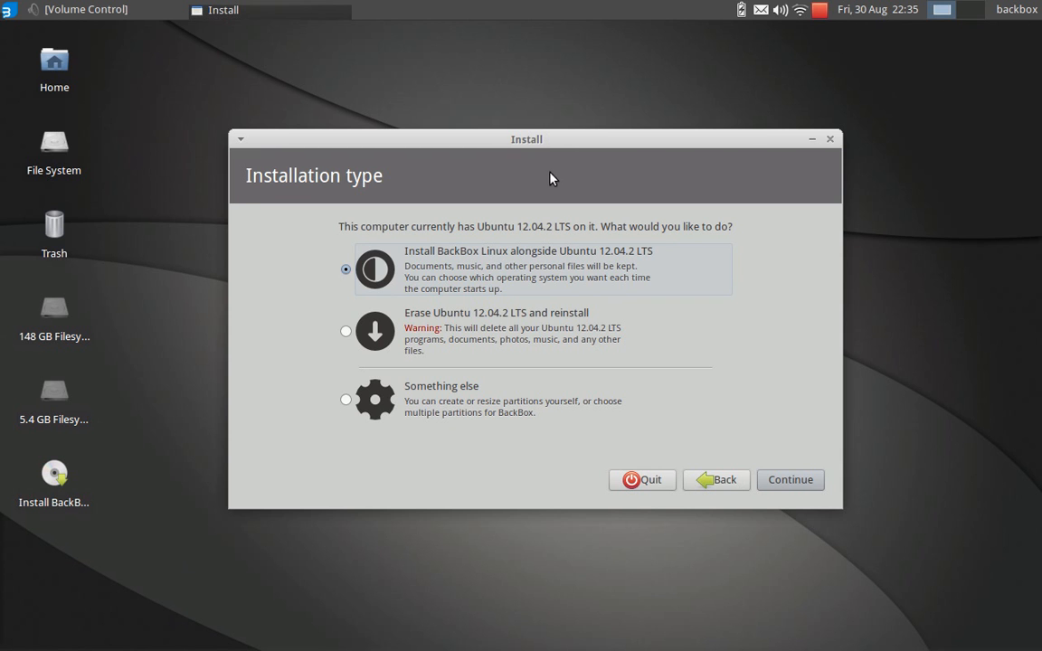
{"action": "left_click_drag", "start_coordinate": [578, 138], "coordinate": [553, 131]}
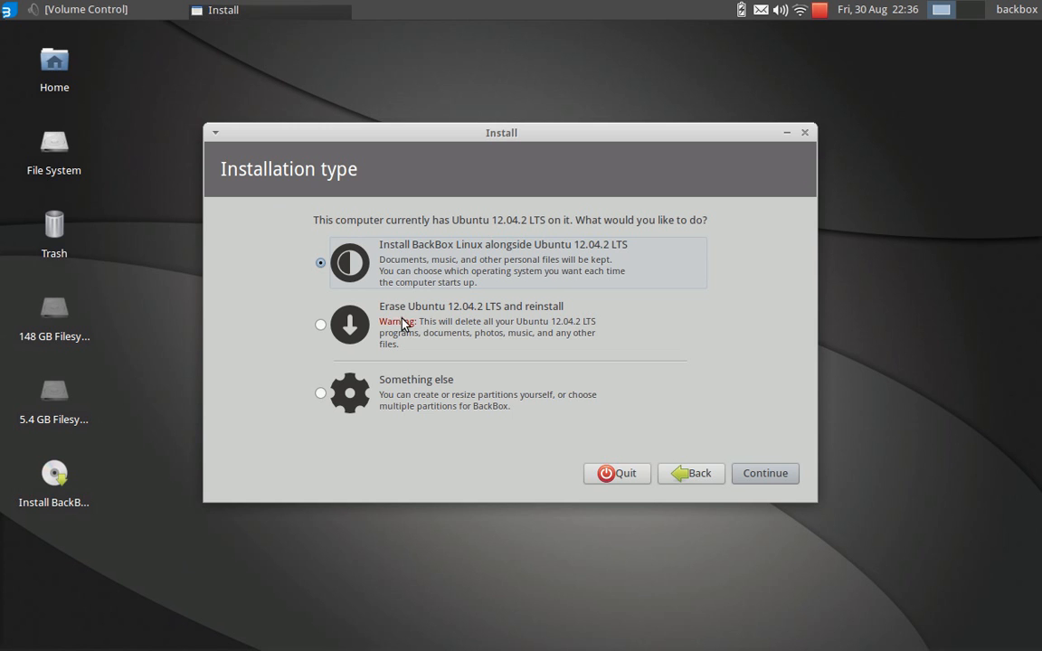
{"action": "left_click", "coordinate": [321, 394]}
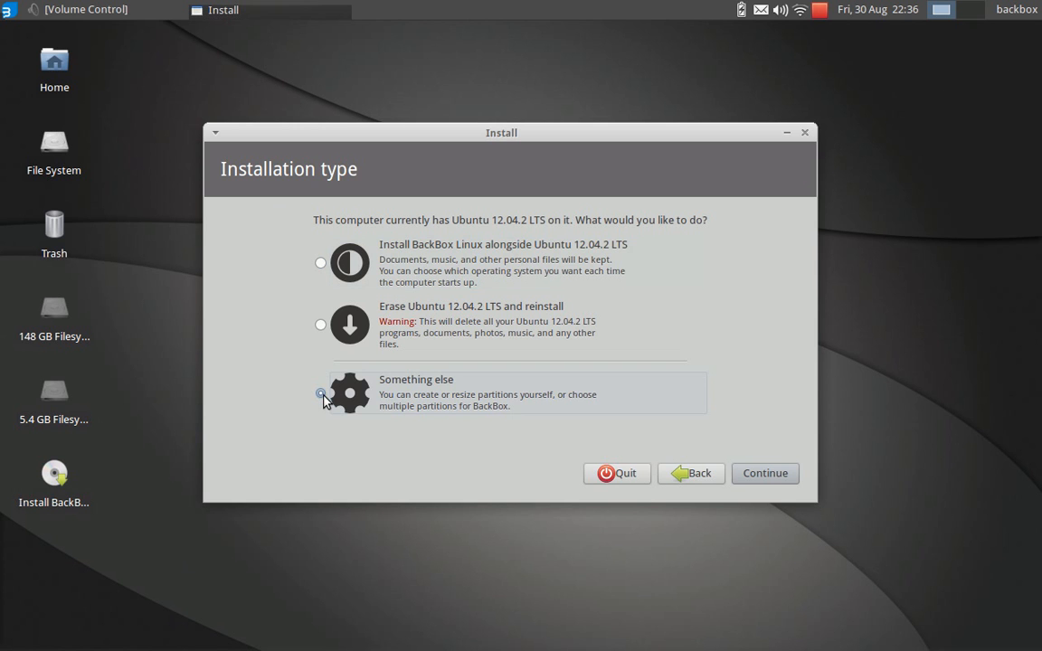
{"action": "left_click", "coordinate": [778, 473]}
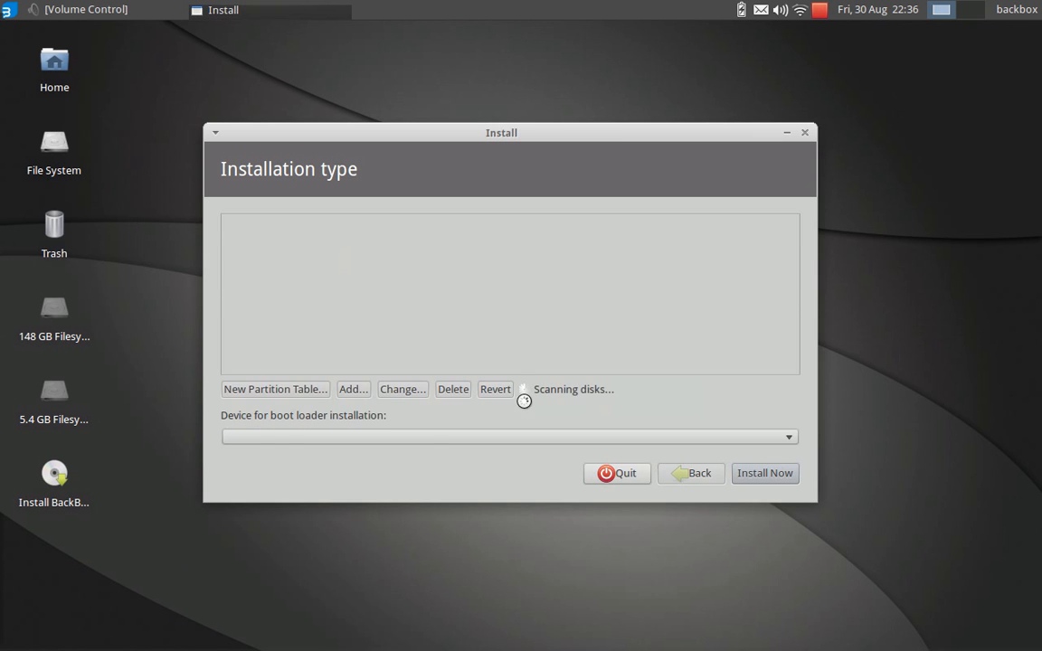
Step: Delete the partitions /dev/sda6, /dev/sda5 and /dev/sda1 from the disk /dev/sda
{"action": "left_click", "coordinate": [471, 357]}
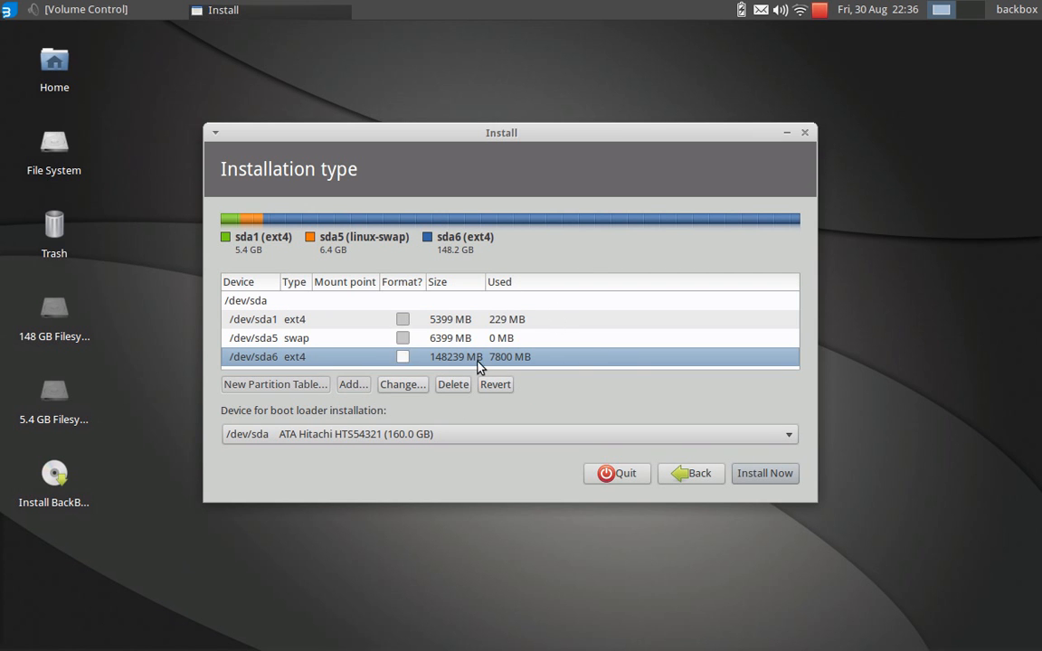
{"action": "left_click", "coordinate": [453, 383]}
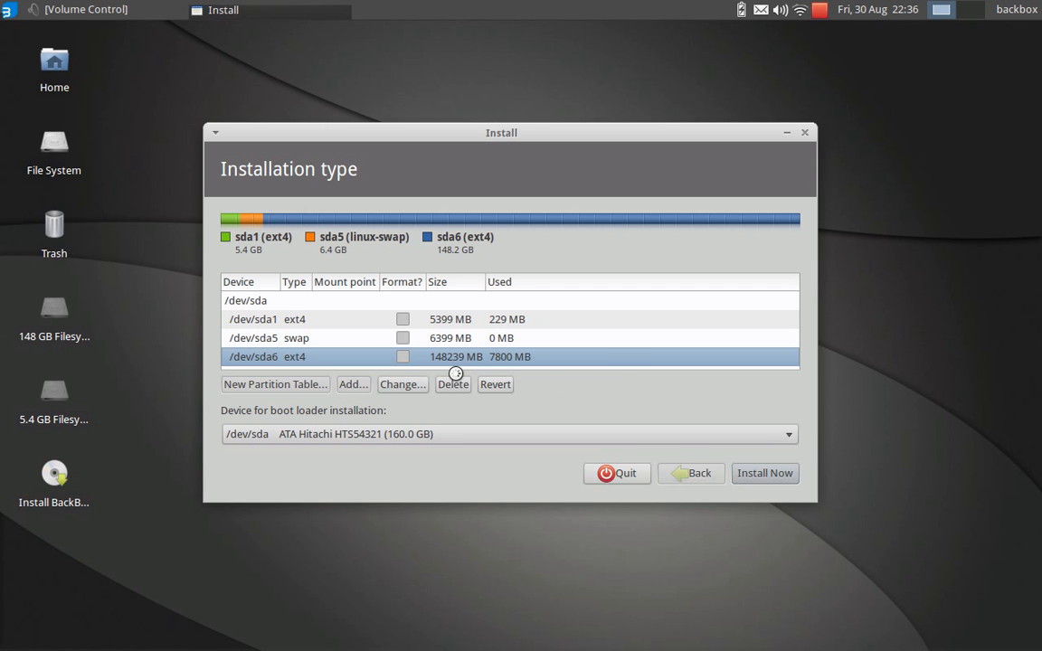
{"action": "left_click", "coordinate": [463, 339]}
{"action": "left_click", "coordinate": [453, 384]}
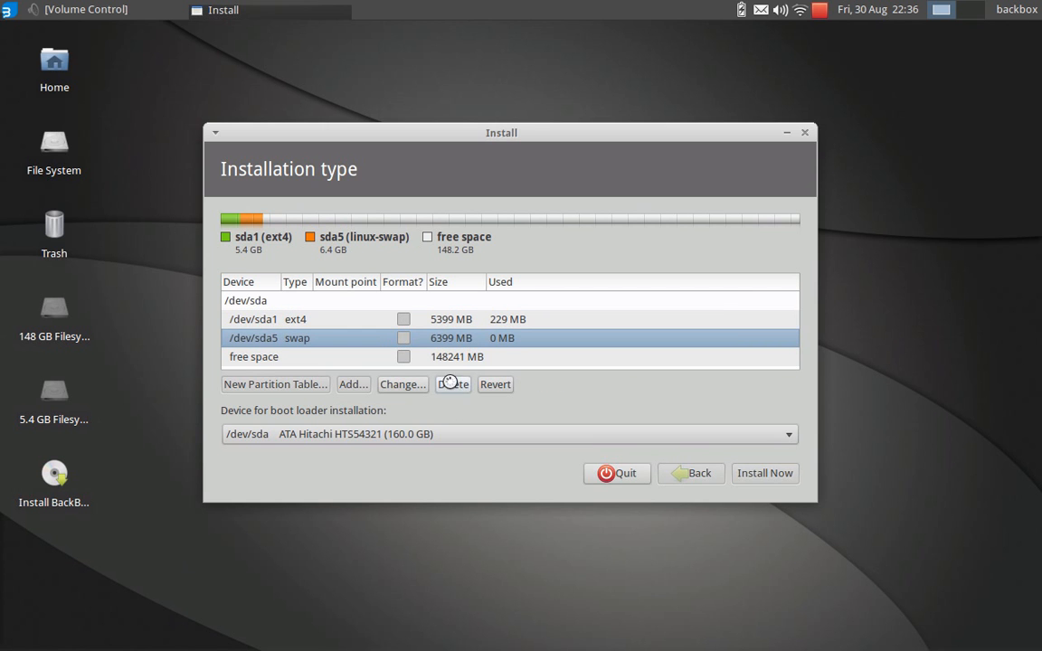
{"action": "left_click", "coordinate": [459, 322]}
{"action": "left_click", "coordinate": [453, 384]}
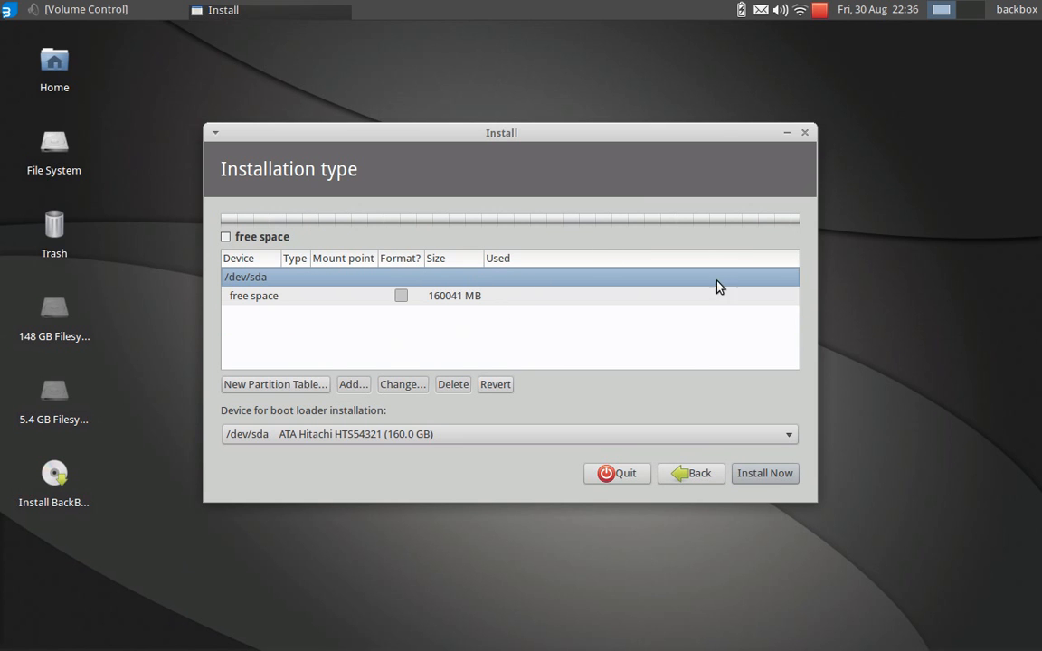
Step: Create a 5400 MB primary Ext4 partition in the free space with the mount point /home
{"action": "left_click", "coordinate": [486, 298]}
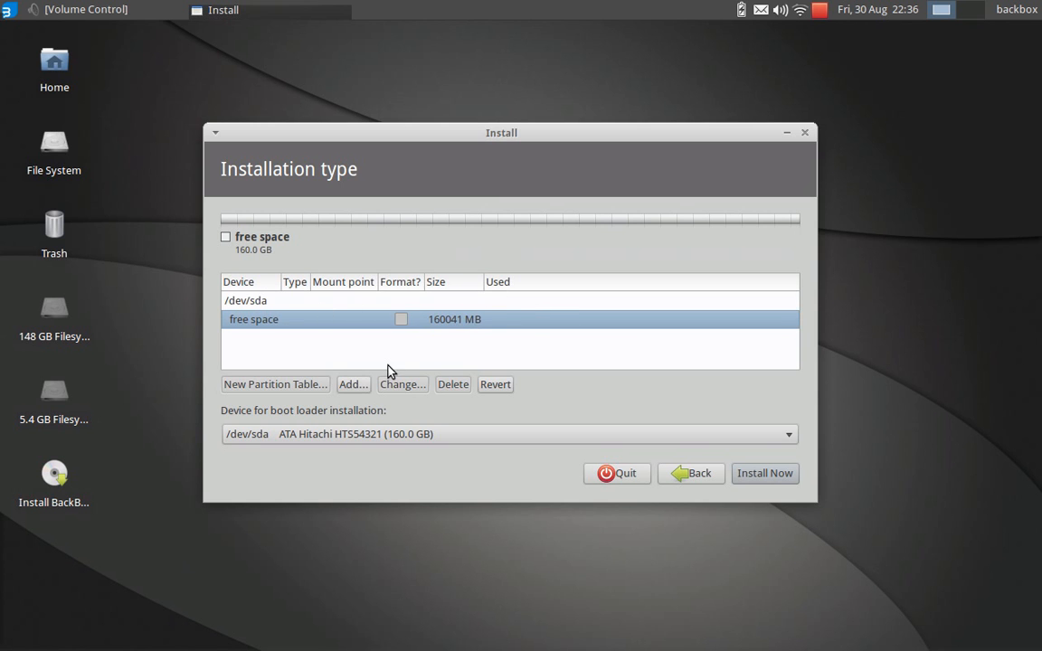
{"action": "left_click", "coordinate": [351, 385]}
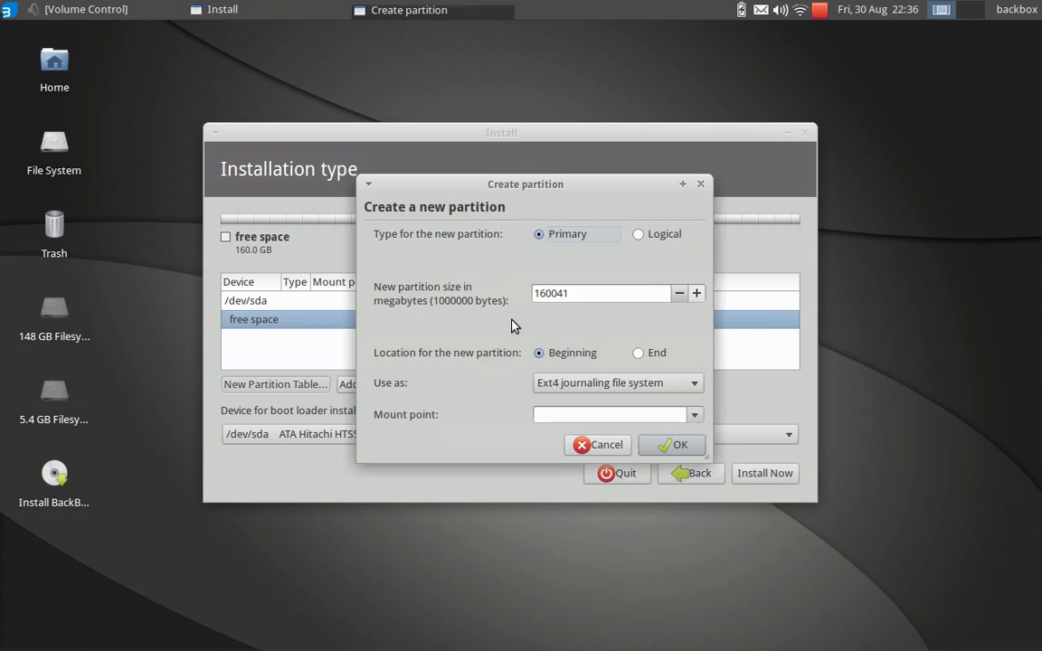
{"action": "double_click", "coordinate": [588, 290]}
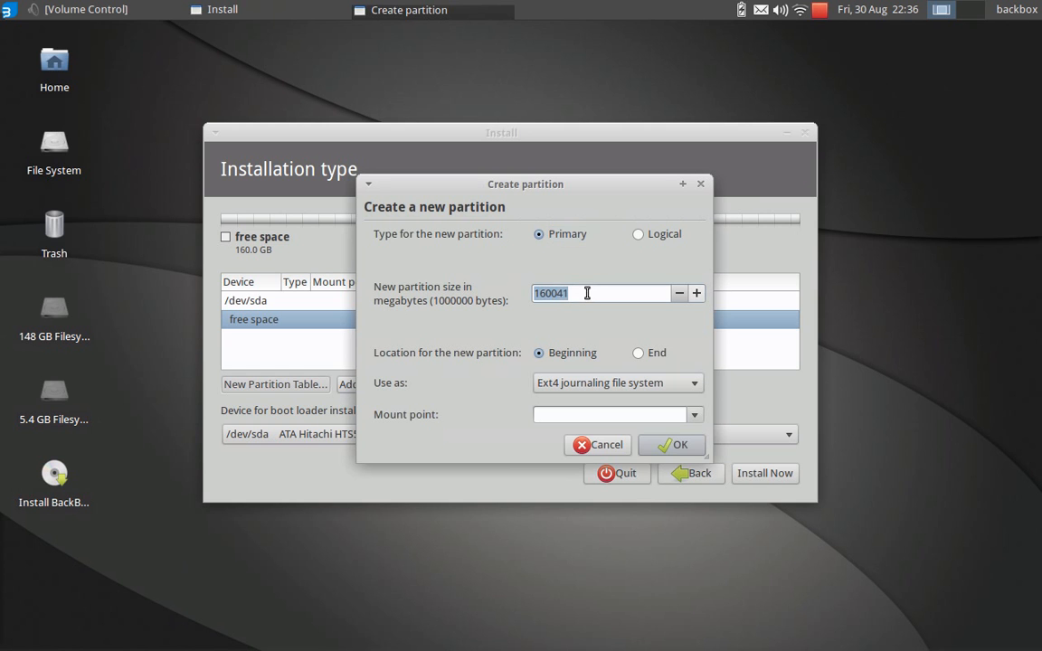
{"action": "type", "text": "5400"}
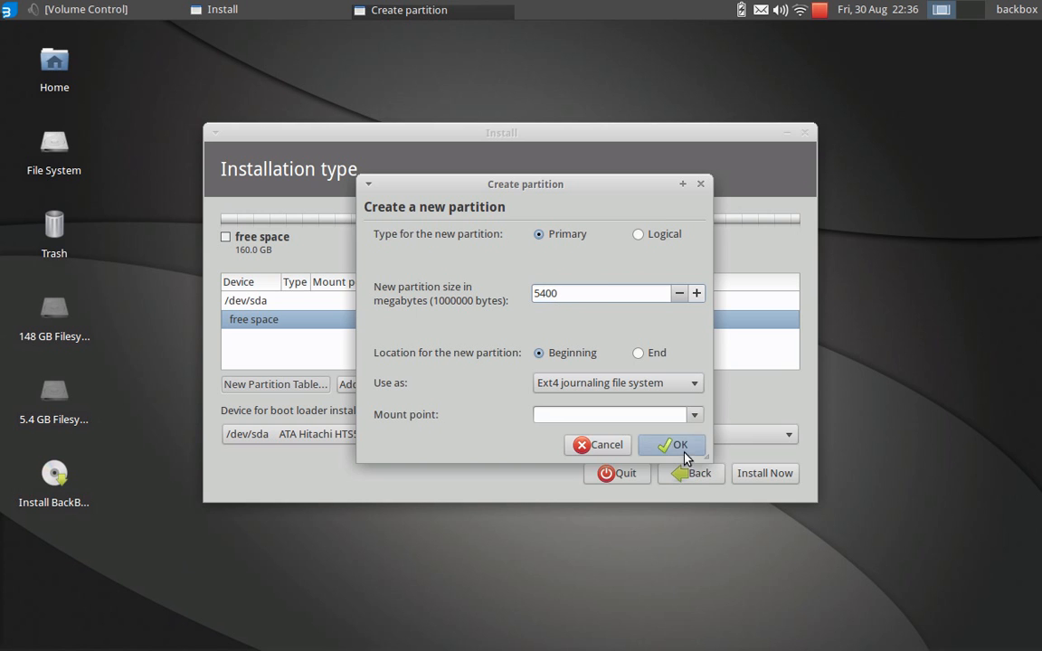
{"action": "left_click", "coordinate": [695, 415]}
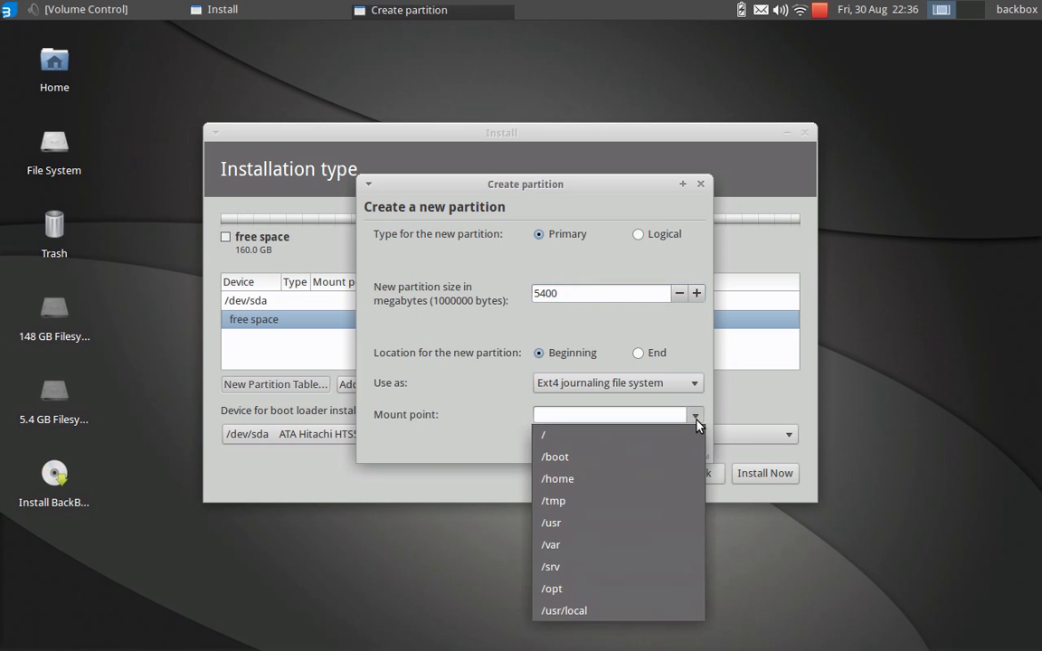
{"action": "left_click", "coordinate": [627, 479]}
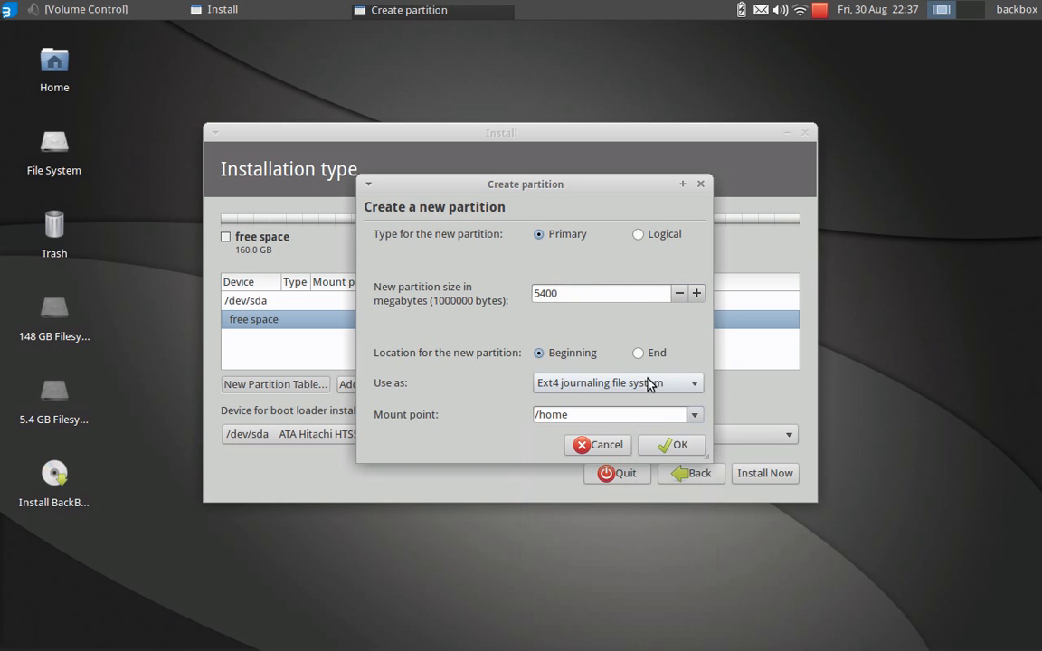
{"action": "left_click", "coordinate": [680, 445]}
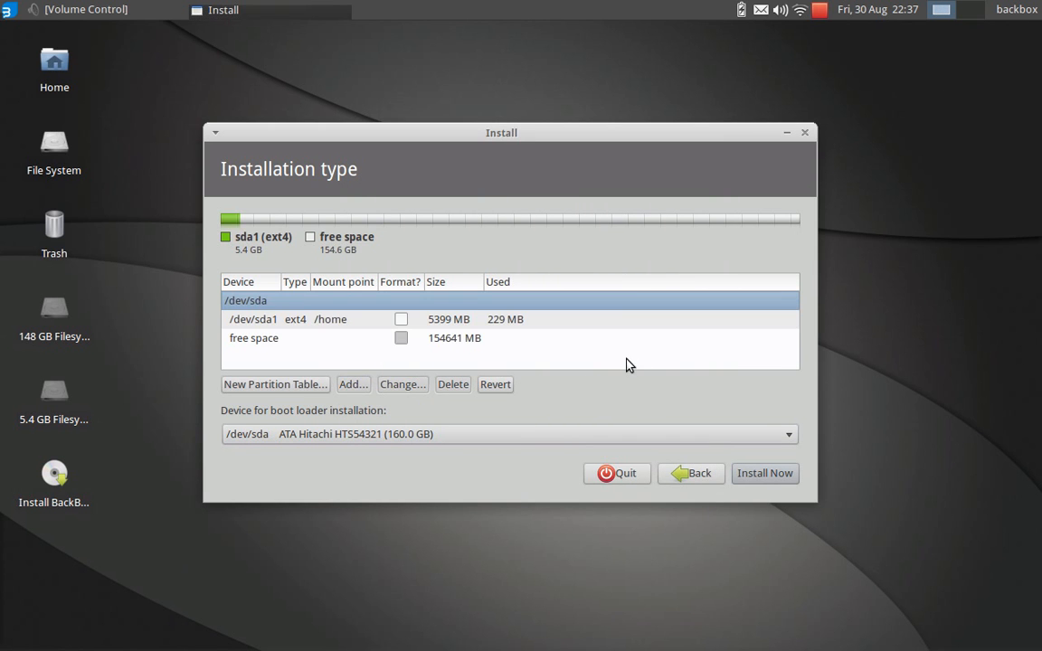
Step: Add a logical partition in the remaining free space and set its size to 6500 MB
{"action": "left_click", "coordinate": [471, 340]}
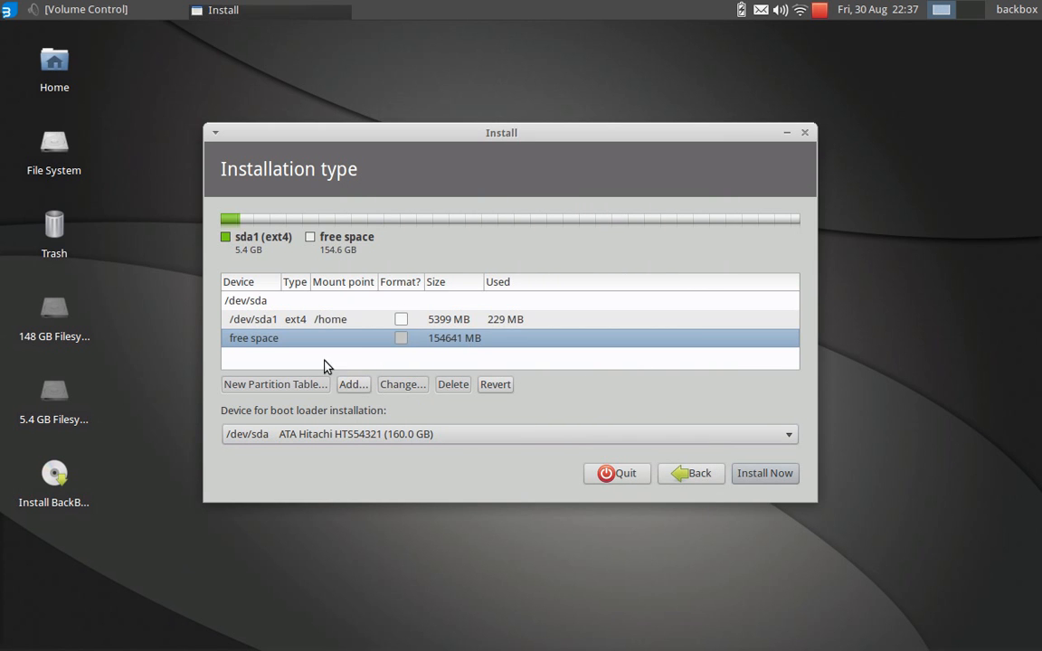
{"action": "left_click", "coordinate": [351, 384]}
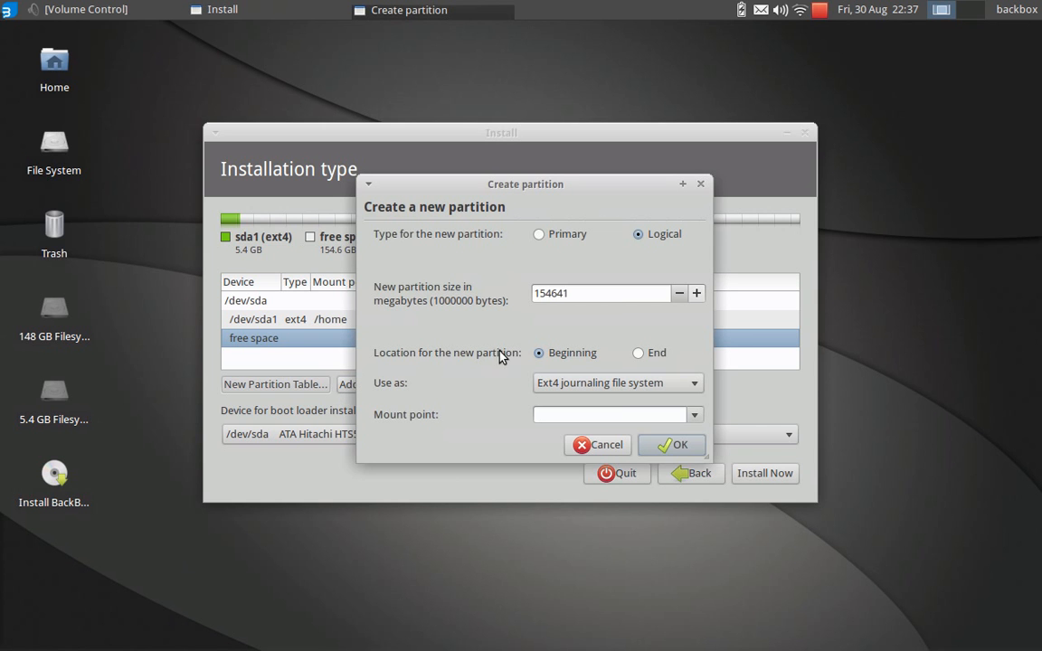
{"action": "double_click", "coordinate": [608, 297]}
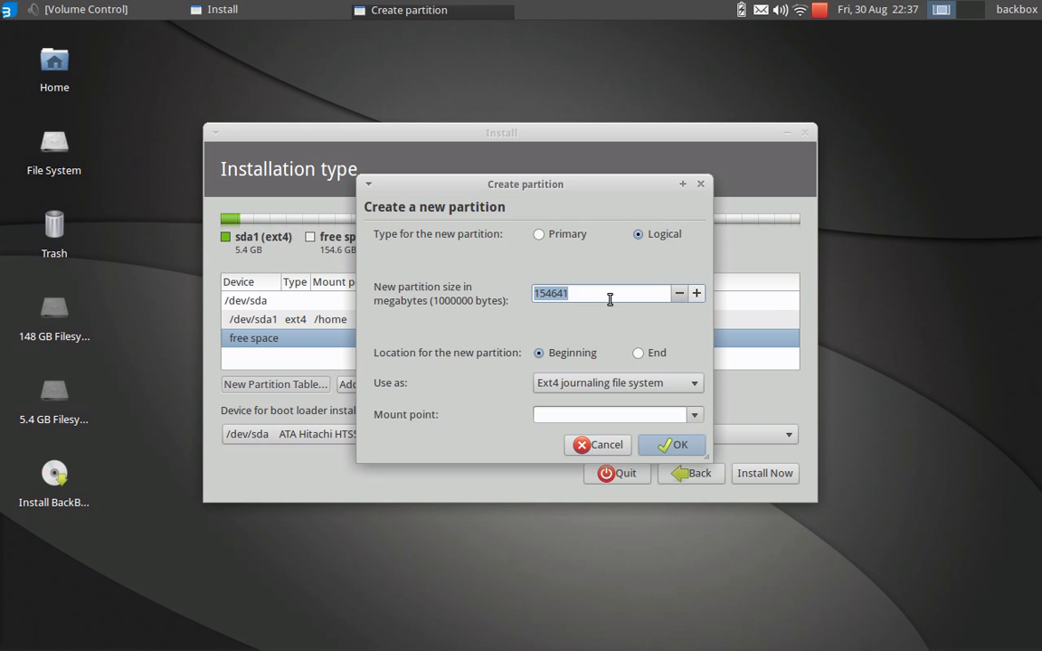
{"action": "type", "text": "4500"}
{"action": "left_click_drag", "start_coordinate": [592, 187], "coordinate": [652, 149]}
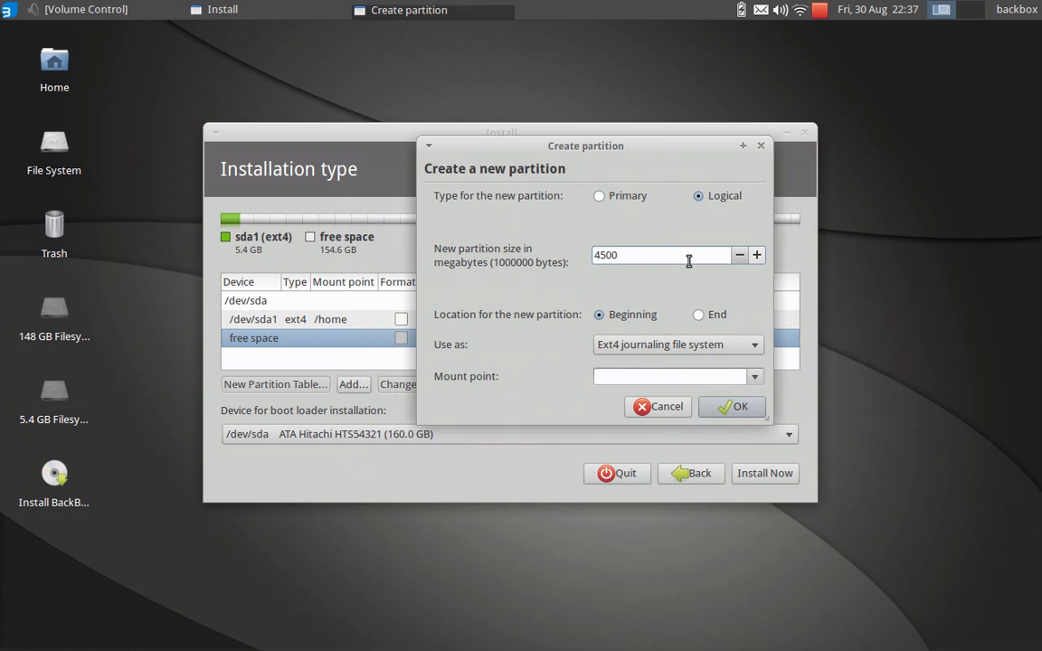
{"action": "double_click", "coordinate": [661, 253]}
{"action": "type", "text": "6"}
{"action": "type", "text": "599"}
{"action": "key", "text": "BackSpace"}
{"action": "key", "text": "BackSpace"}
{"action": "type", "text": "00"}
Step: Set the new logical partition to be used as a swap area and create it
{"action": "left_click", "coordinate": [759, 378]}
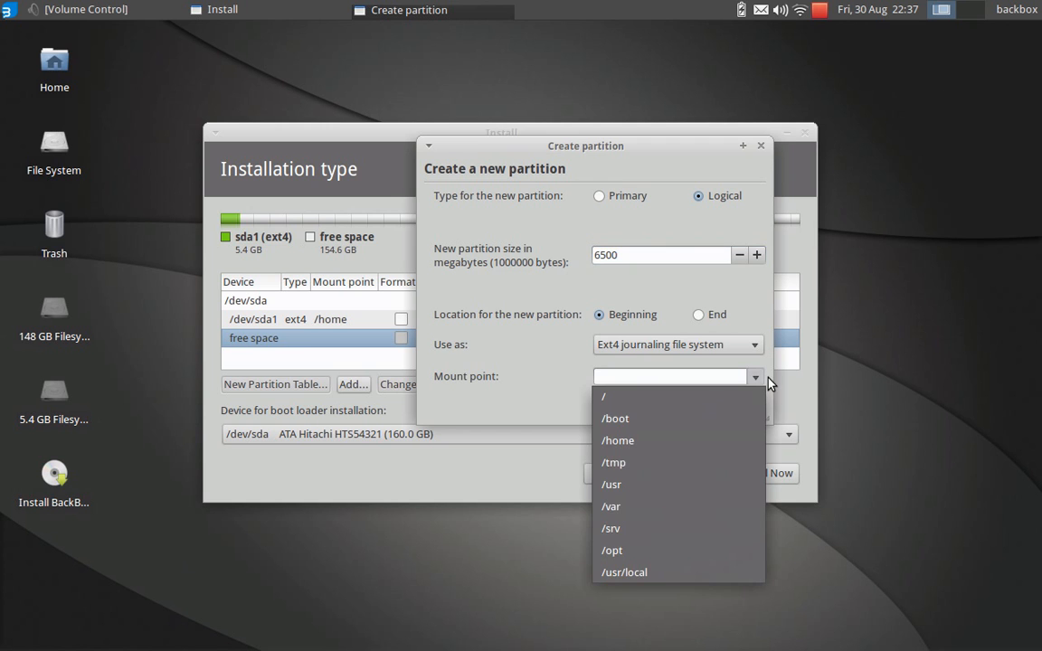
{"action": "left_click", "coordinate": [650, 398]}
{"action": "left_click", "coordinate": [705, 346]}
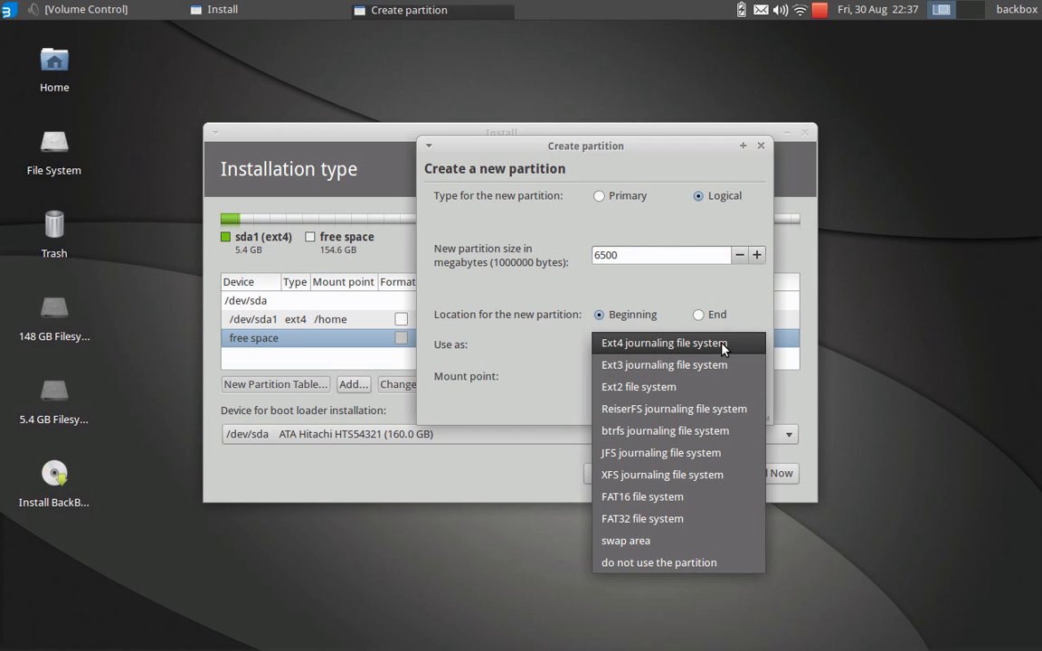
{"action": "left_click", "coordinate": [663, 542]}
{"action": "left_click", "coordinate": [734, 403]}
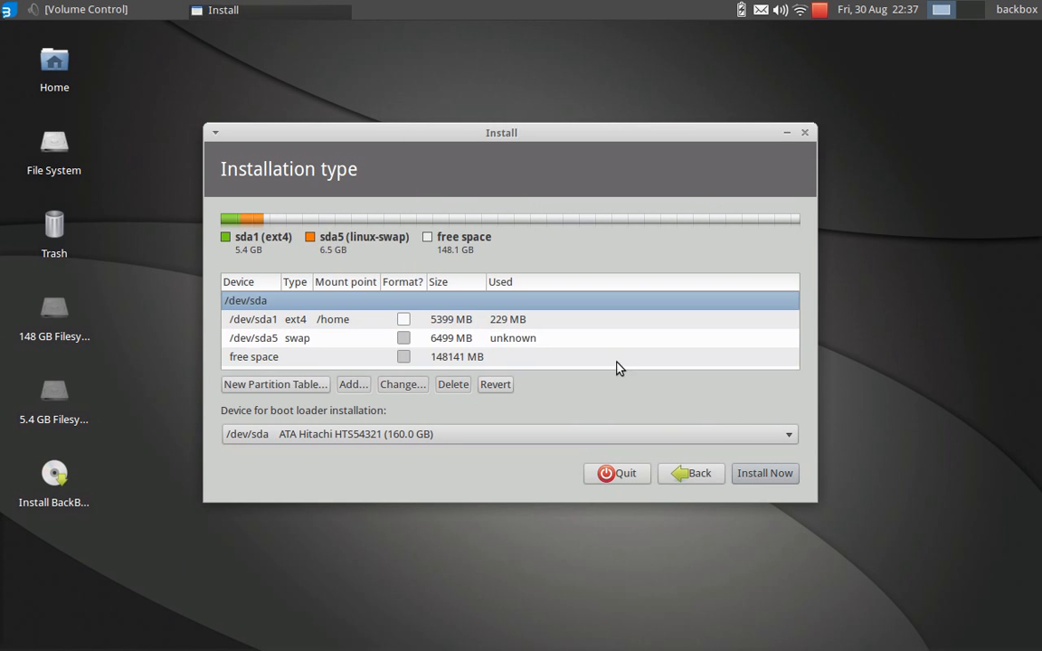
Step: Create a logical Ext4 partition from all the remaining free space with the mount point /
{"action": "left_click", "coordinate": [488, 360]}
{"action": "double_click", "coordinate": [493, 362]}
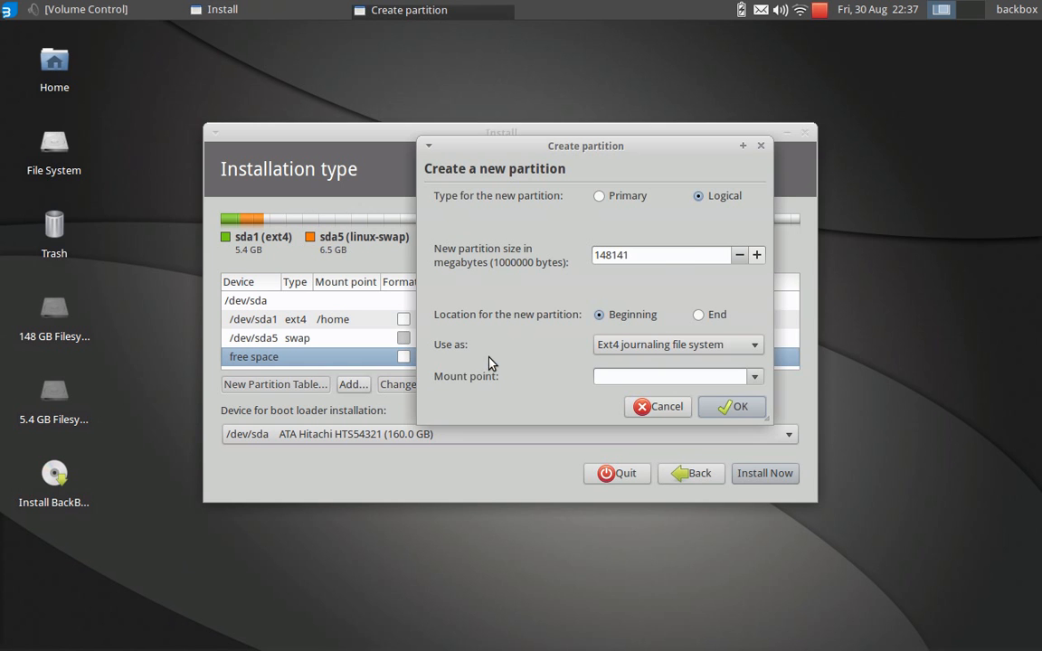
{"action": "left_click_drag", "start_coordinate": [660, 256], "coordinate": [531, 226]}
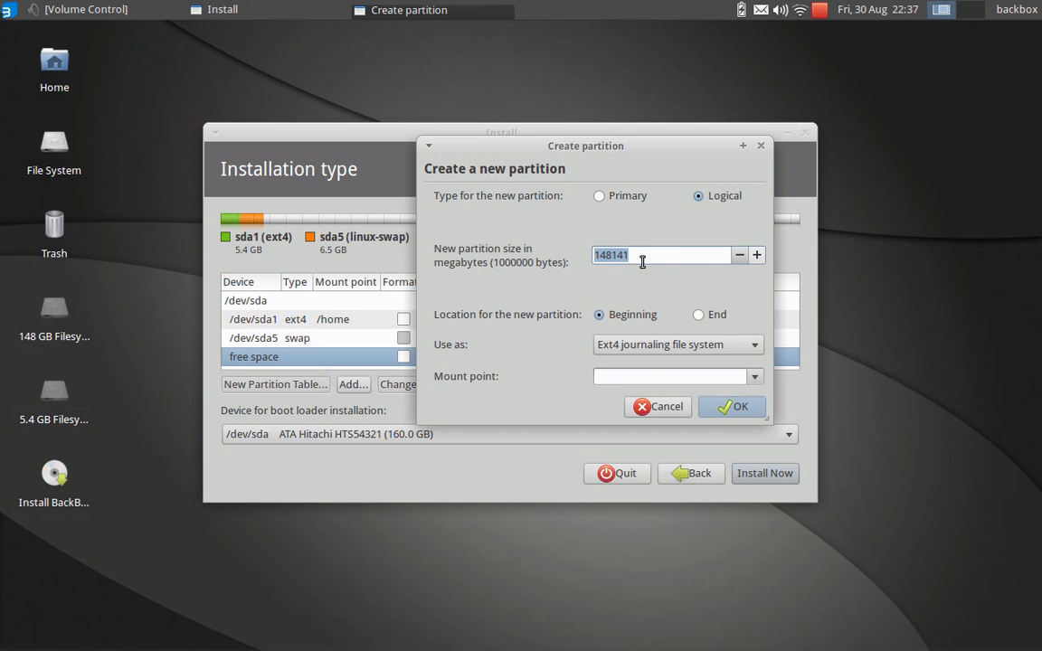
{"action": "left_click", "coordinate": [756, 378]}
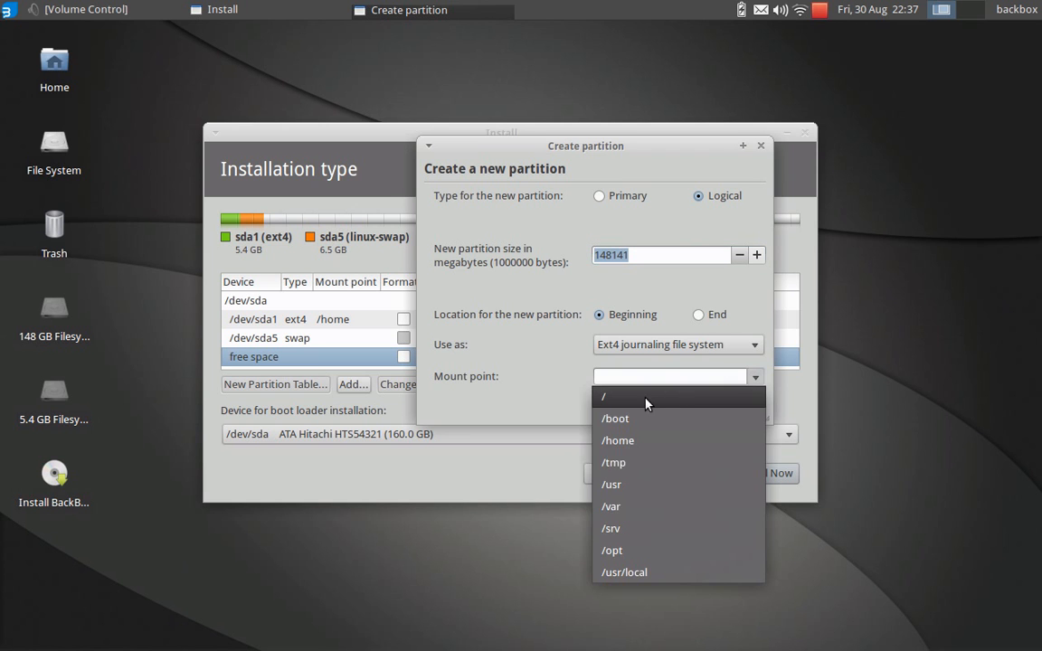
{"action": "left_click", "coordinate": [663, 398]}
{"action": "left_click", "coordinate": [737, 409]}
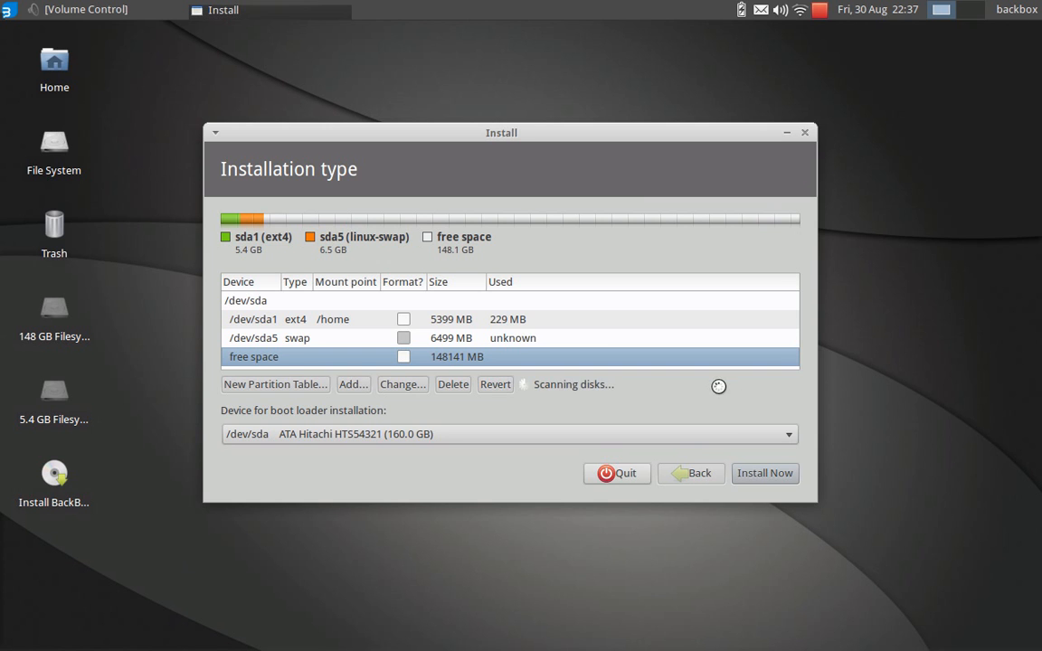
Step: Start the installation with this partition layout and accept Baghdad as the location
{"action": "left_click", "coordinate": [765, 474]}
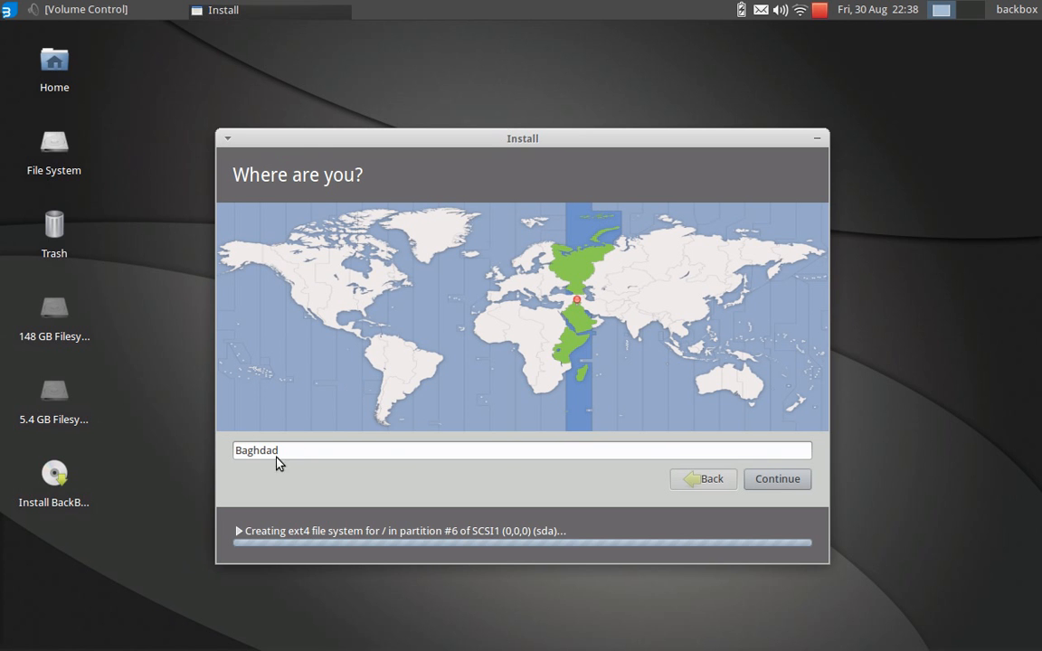
{"action": "left_click", "coordinate": [772, 477]}
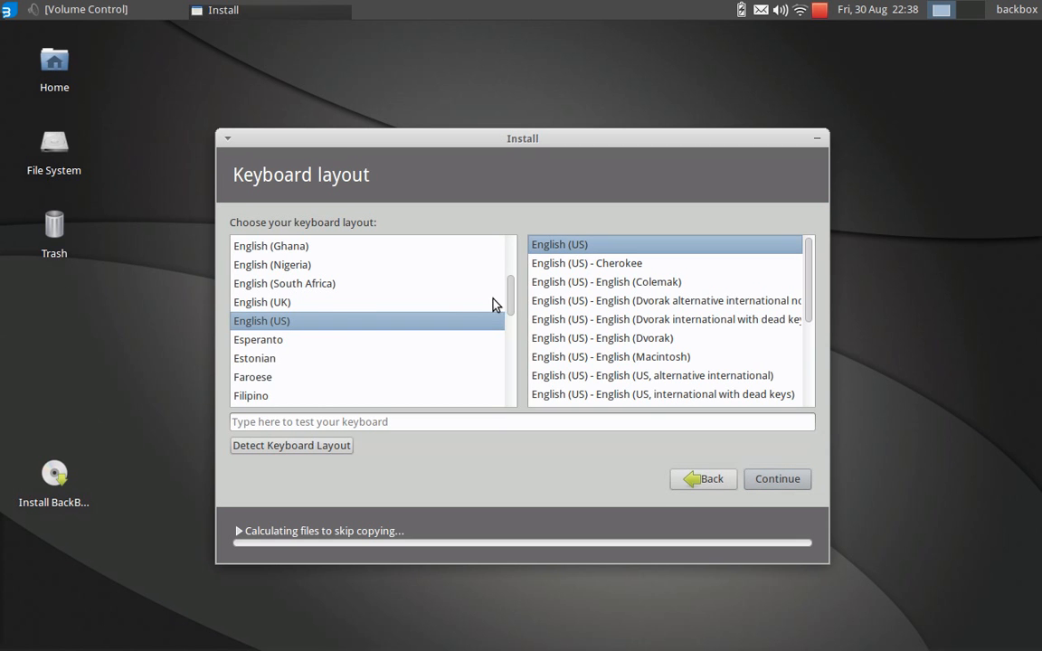
Step: Choose the Arabic keyboard layout with its standard Arabic variant and continue to the account details
{"action": "left_click_drag", "start_coordinate": [511, 298], "coordinate": [507, 262]}
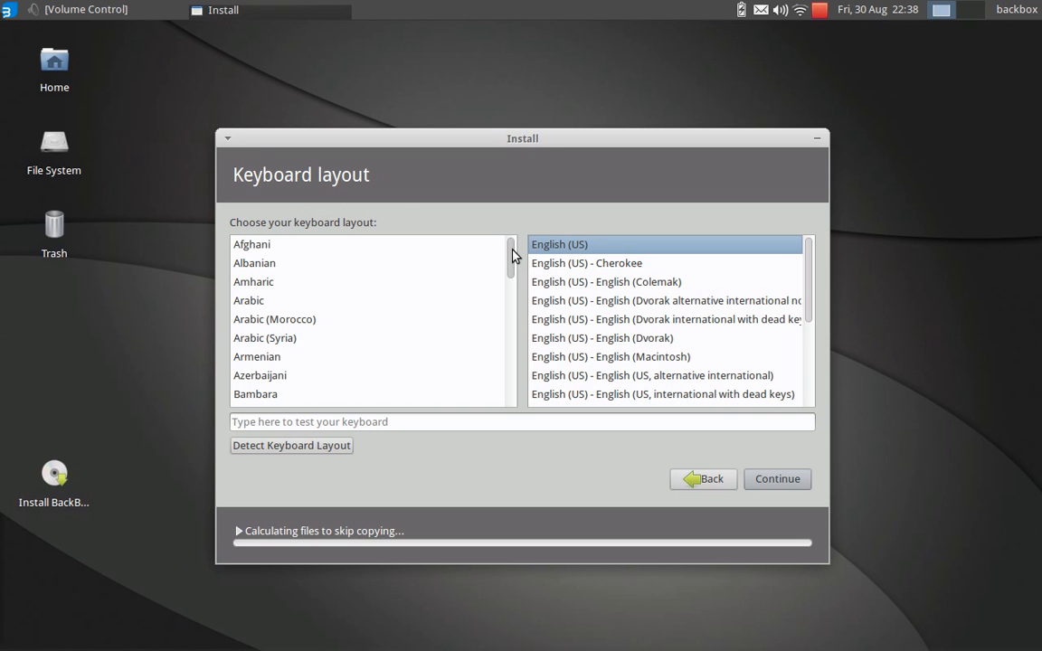
{"action": "left_click_drag", "start_coordinate": [512, 256], "coordinate": [506, 281]}
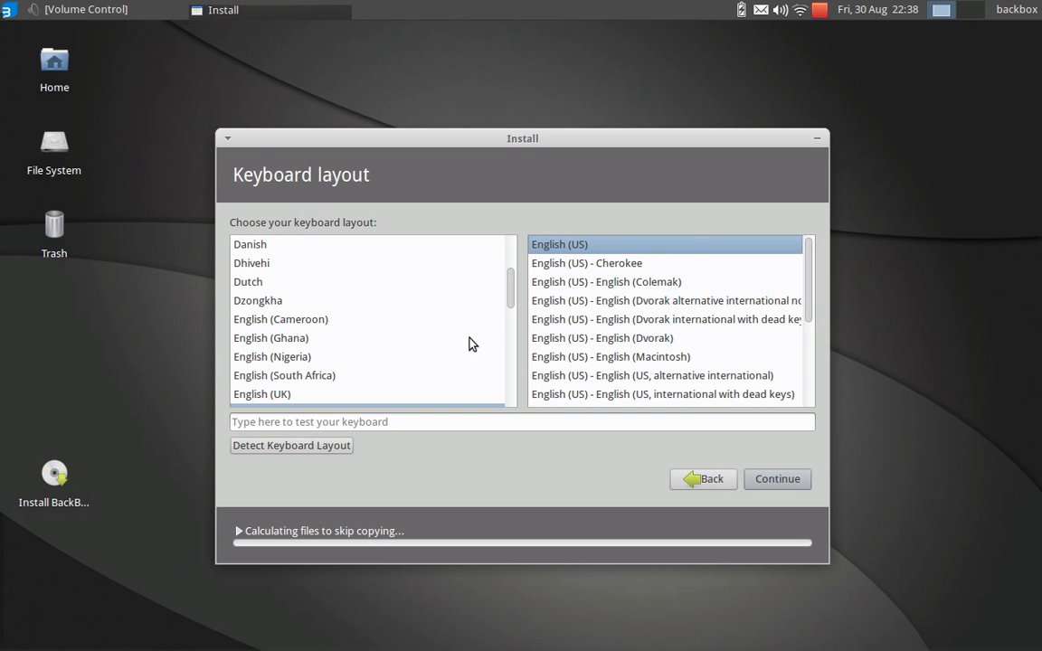
{"action": "scroll", "coordinate": [488, 323], "scroll_direction": "up", "scroll_amount": 4}
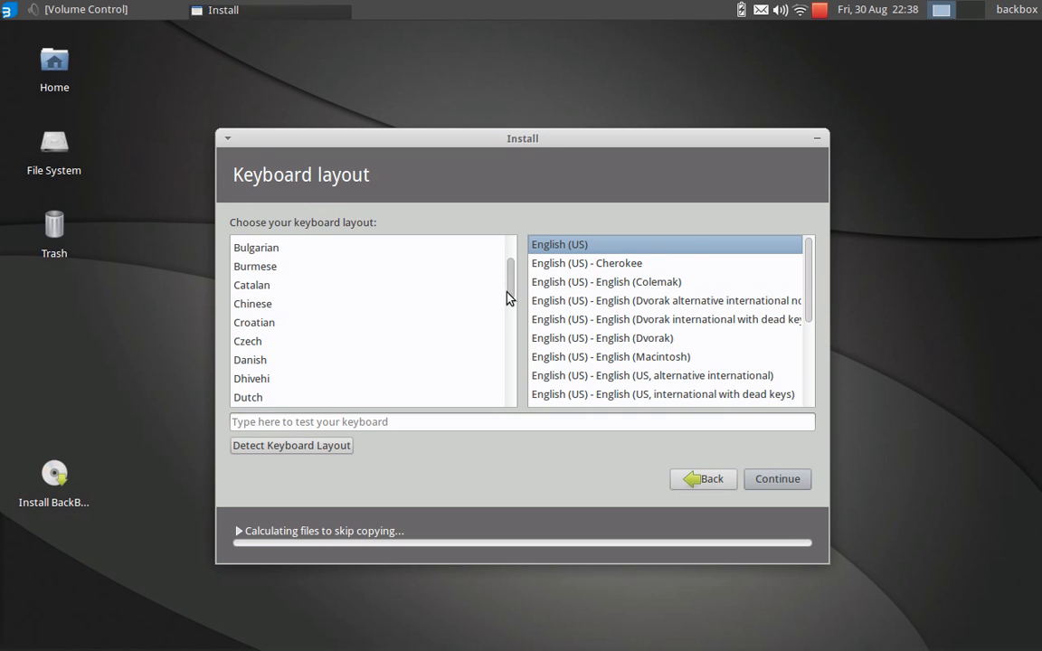
{"action": "scroll", "coordinate": [494, 301], "scroll_direction": "up", "scroll_amount": 1}
{"action": "scroll", "coordinate": [494, 300], "scroll_direction": "up", "scroll_amount": 3}
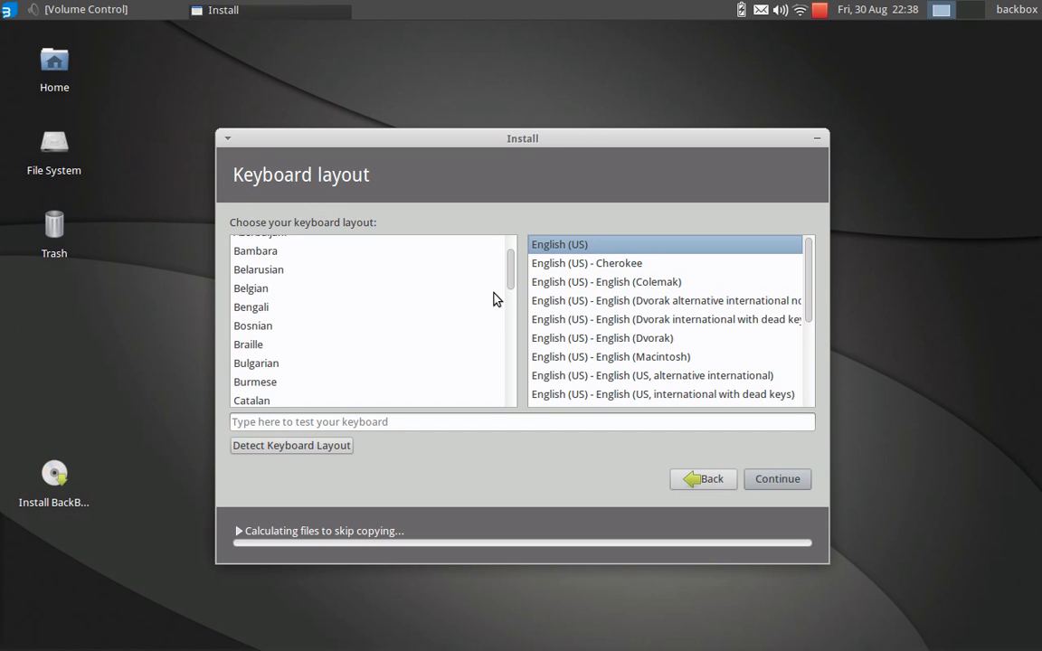
{"action": "scroll", "coordinate": [494, 300], "scroll_direction": "up", "scroll_amount": 3}
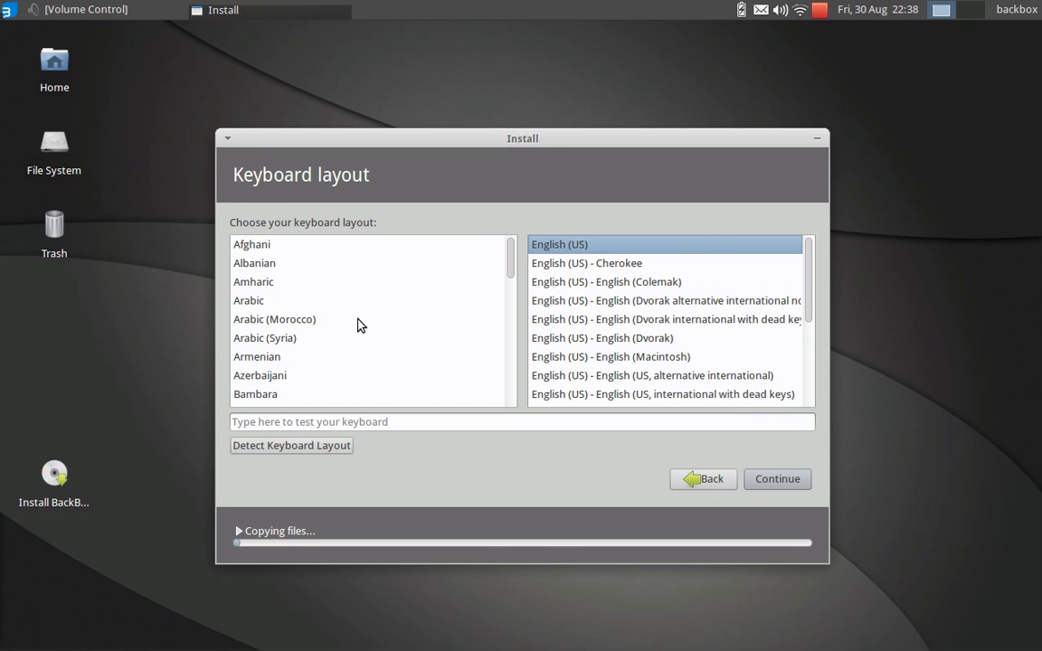
{"action": "left_click", "coordinate": [269, 303]}
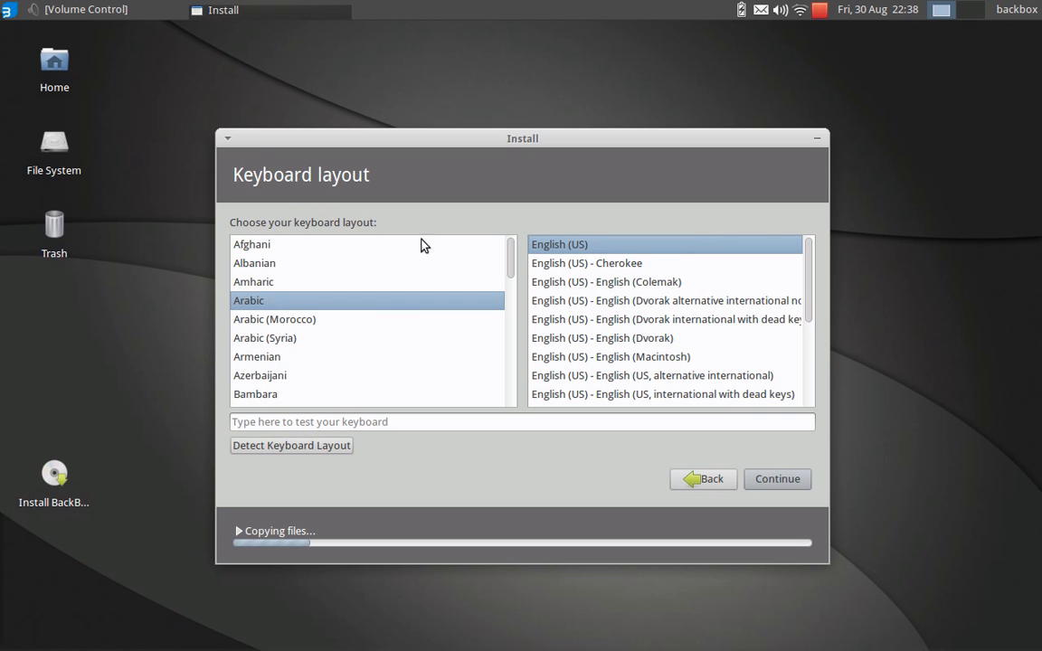
{"action": "left_click_drag", "start_coordinate": [523, 137], "coordinate": [298, 254]}
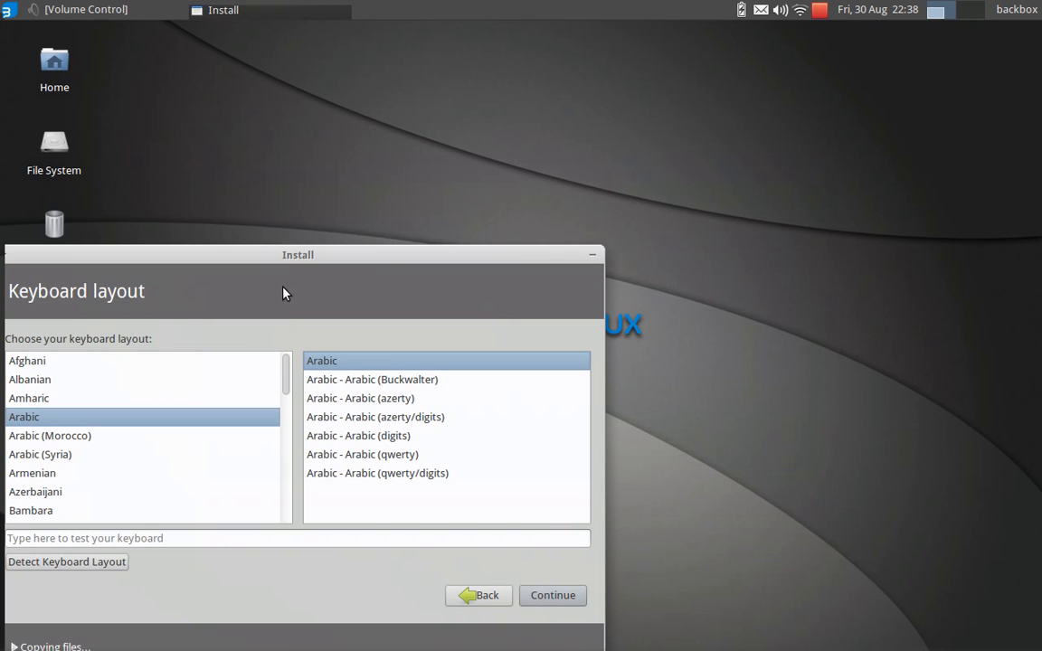
{"action": "left_click_drag", "start_coordinate": [375, 261], "coordinate": [583, 125]}
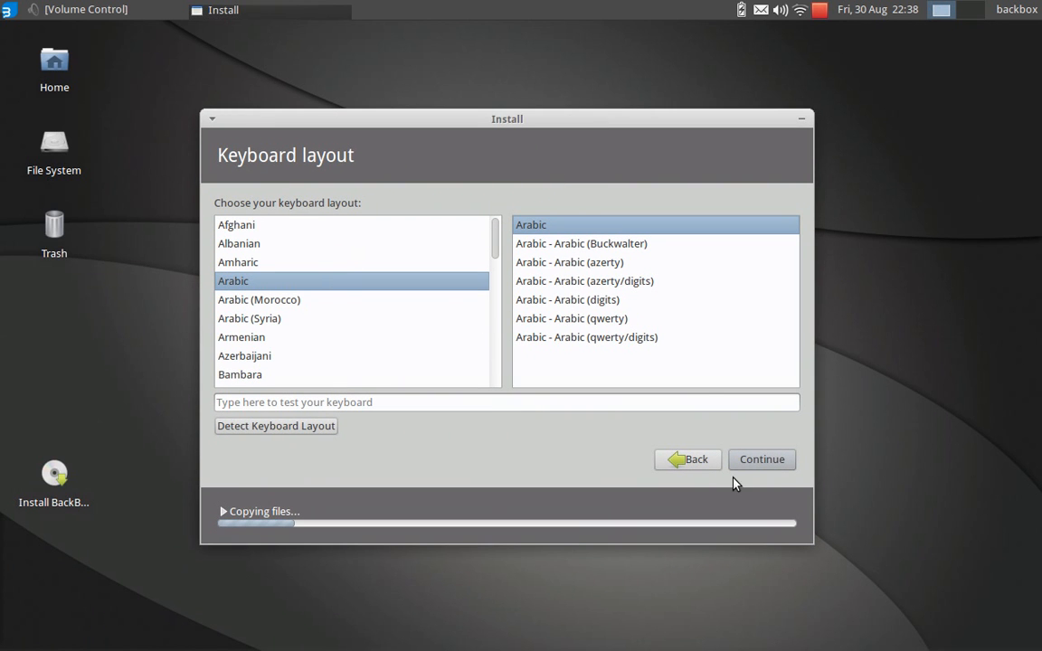
{"action": "left_click", "coordinate": [760, 461]}
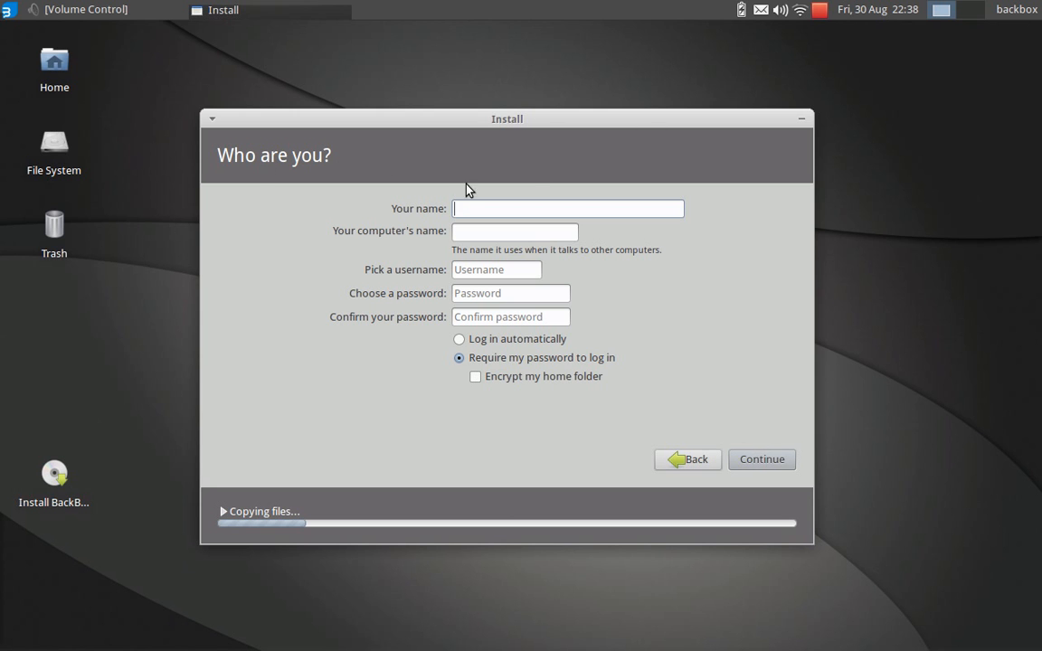
{"action": "left_click_drag", "start_coordinate": [617, 115], "coordinate": [634, 104]}
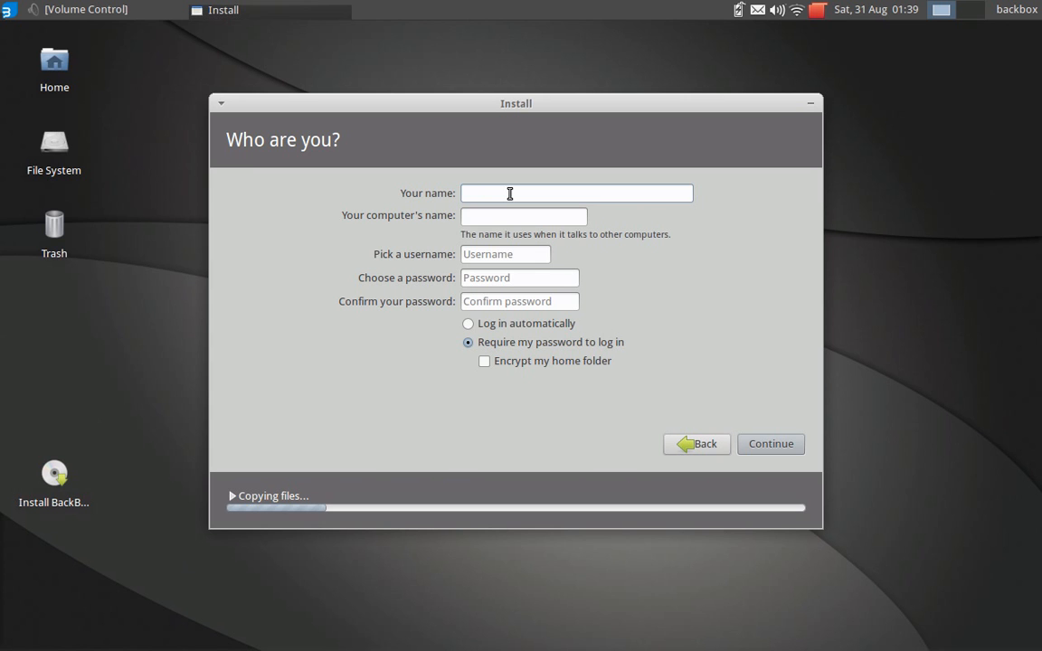
{"action": "type", "text": "m"}
{"action": "key", "text": "BackSpace"}
{"action": "left_click", "coordinate": [490, 326]}
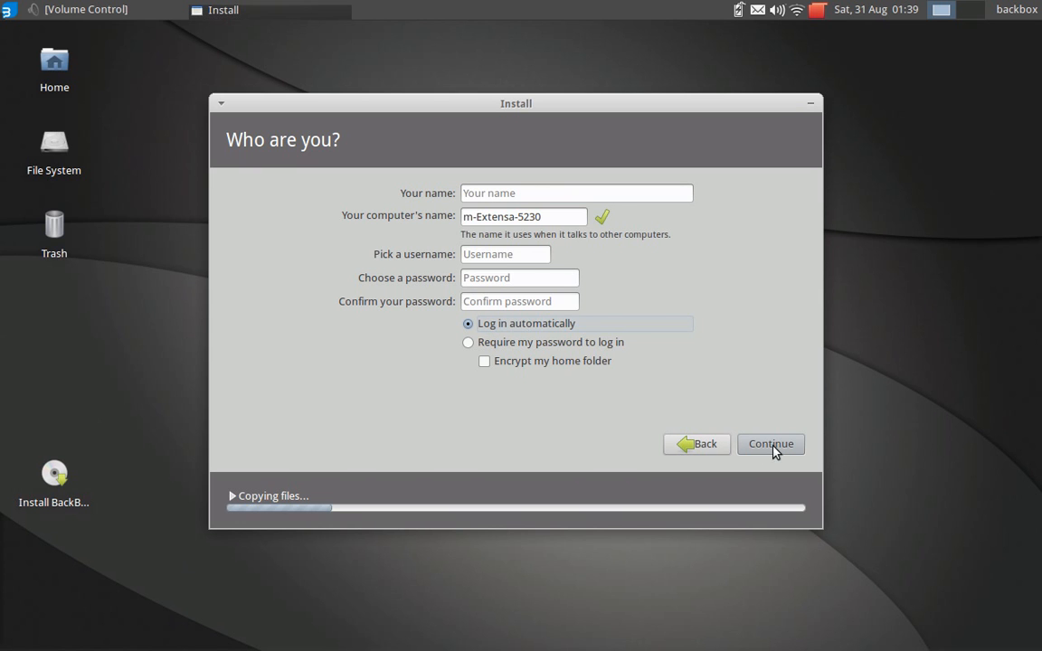
{"action": "left_click", "coordinate": [570, 363]}
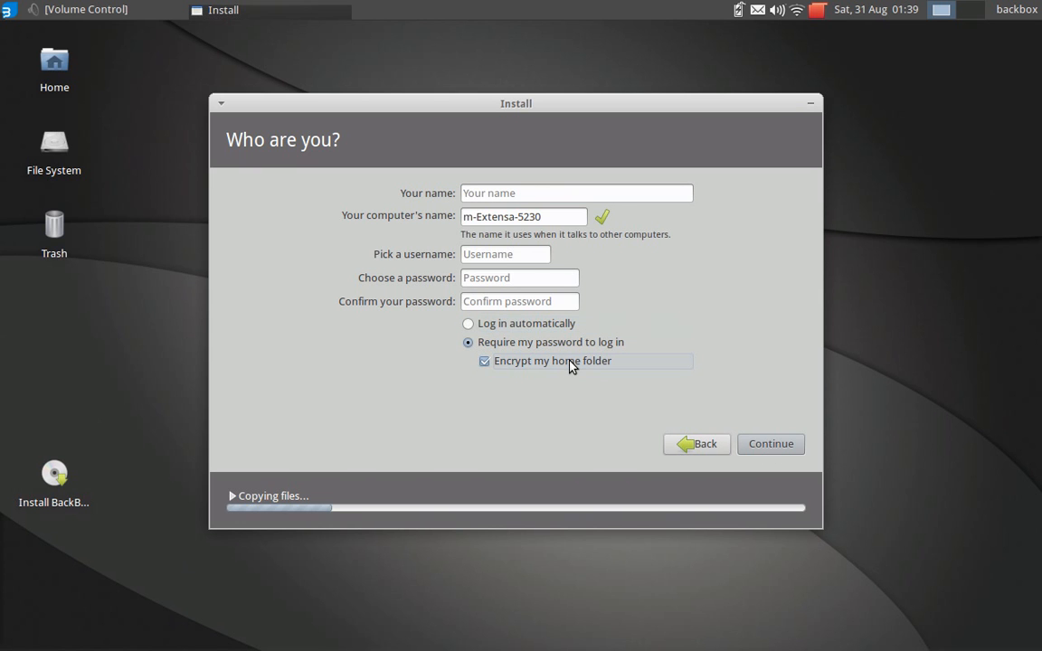
{"action": "left_click", "coordinate": [485, 361]}
Step: Enter the user's name for the new account and move on to the password field
{"action": "left_click", "coordinate": [522, 195]}
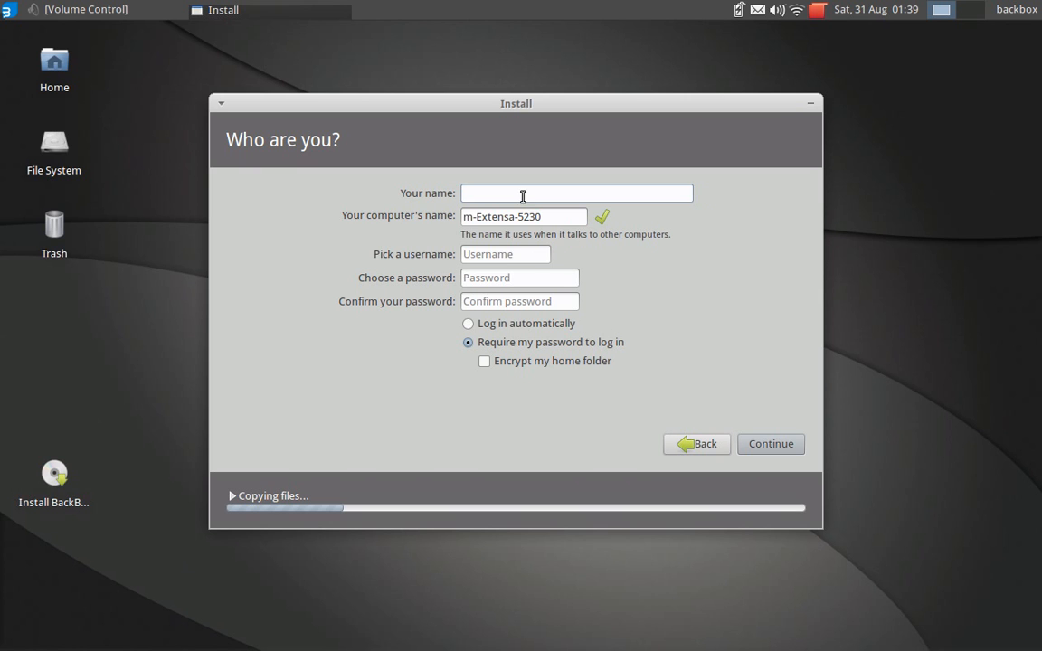
{"action": "type", "text": "morad"}
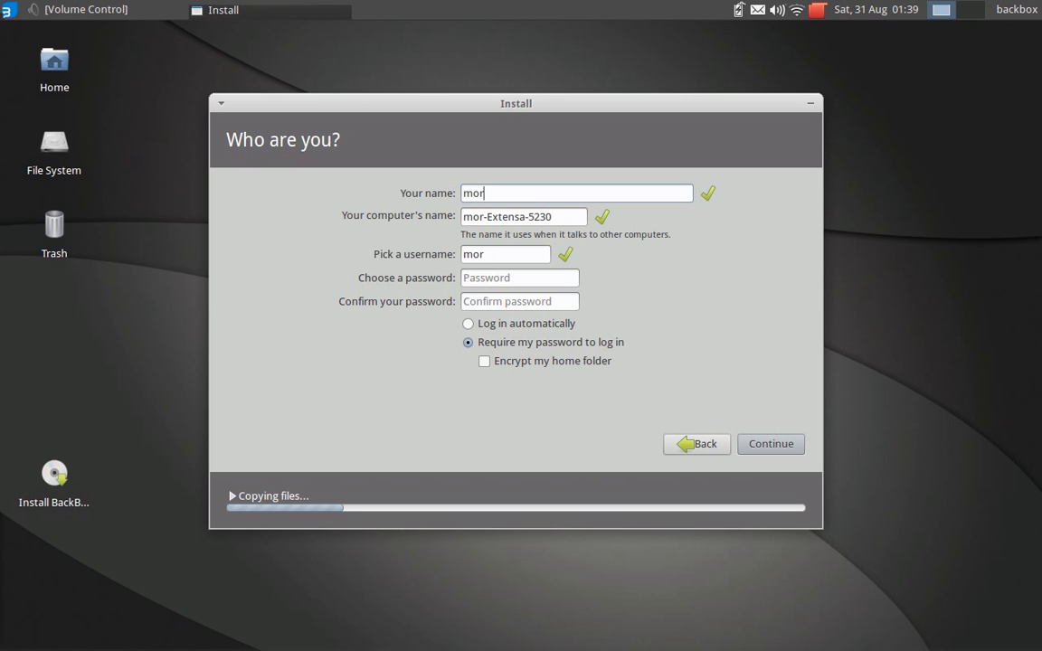
{"action": "key", "text": "Tab"}
{"action": "key", "text": "Tab"}
{"action": "key", "text": "Tab"}
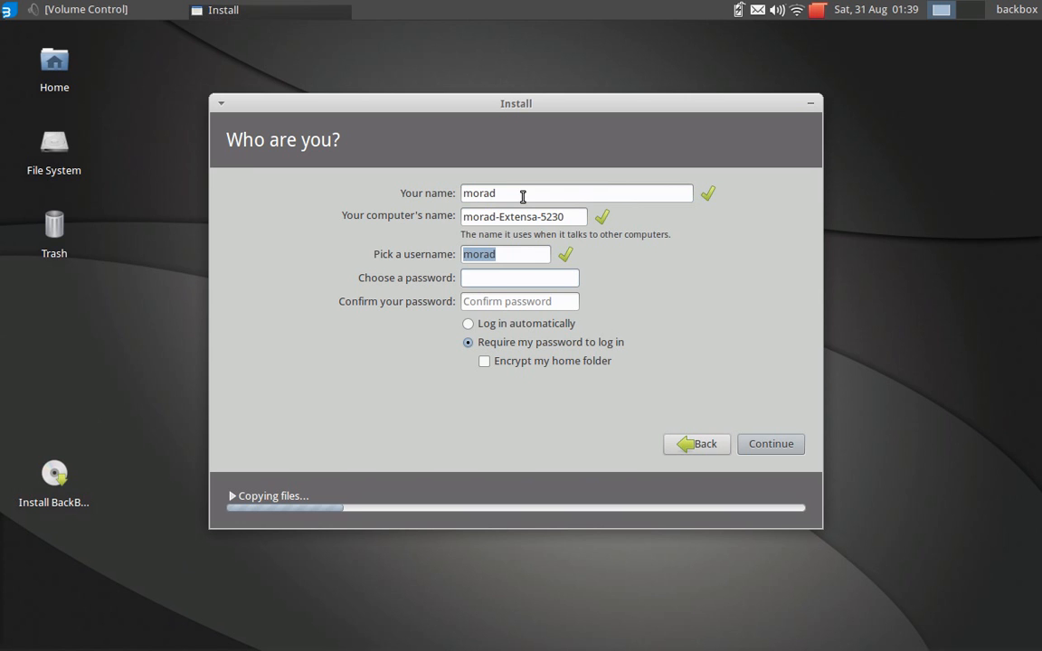
Step: Enter a longer account password in place of the short first attempt
{"action": "type", "text": "toor"}
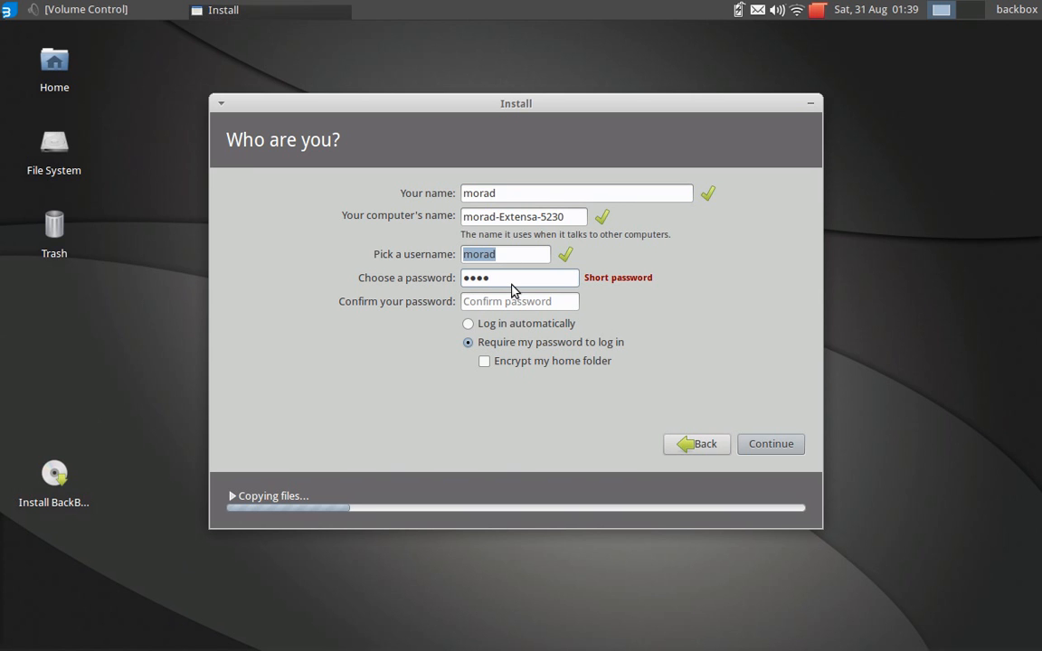
{"action": "key", "text": "BackSpace"}
{"action": "key", "text": "BackSpace"}
{"action": "key", "text": "BackSpace"}
{"action": "key", "text": "BackSpace"}
{"action": "type", "text": "toor••••••"}
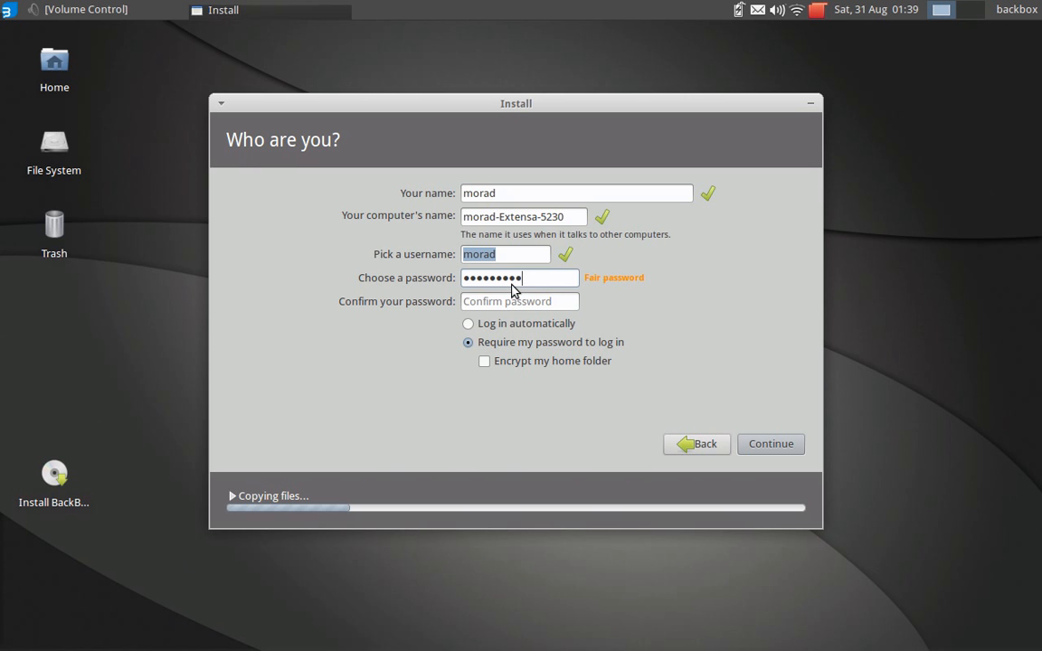
Step: Repeat the account password in the confirmation field so that both entries match
{"action": "key", "text": "Tab"}
{"action": "type", "text": "•••"}
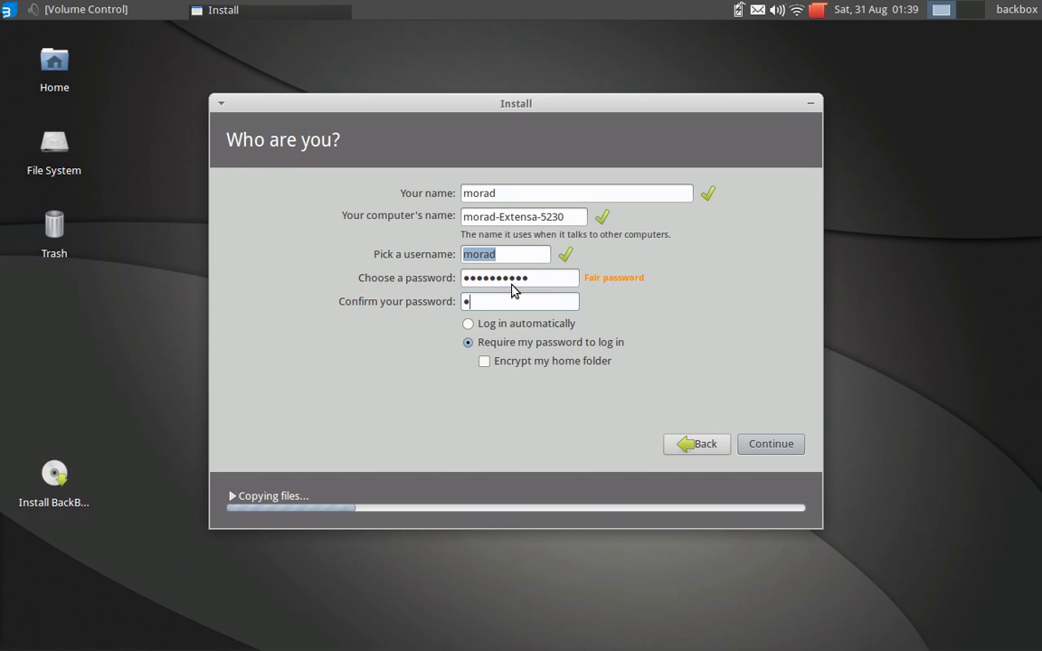
{"action": "key", "text": "BackSpace"}
{"action": "key", "text": "BackSpace"}
{"action": "key", "text": "BackSpace"}
{"action": "type", "text": "••••••••••"}
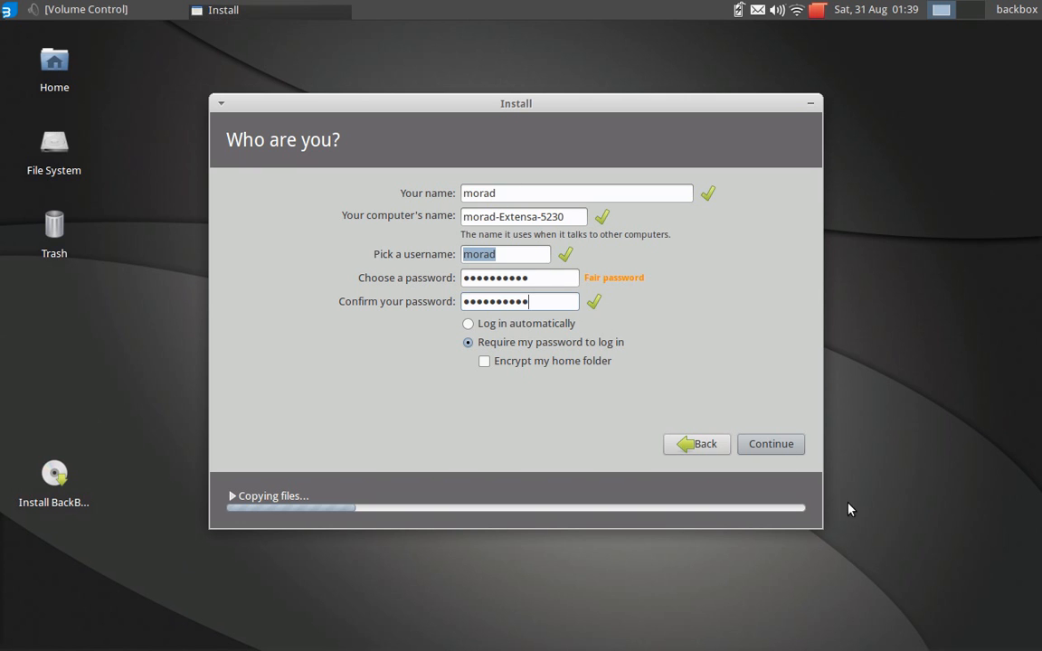
Step: Submit the account details with a password required to log in, and continue without choosing a user picture
{"action": "left_click", "coordinate": [783, 441]}
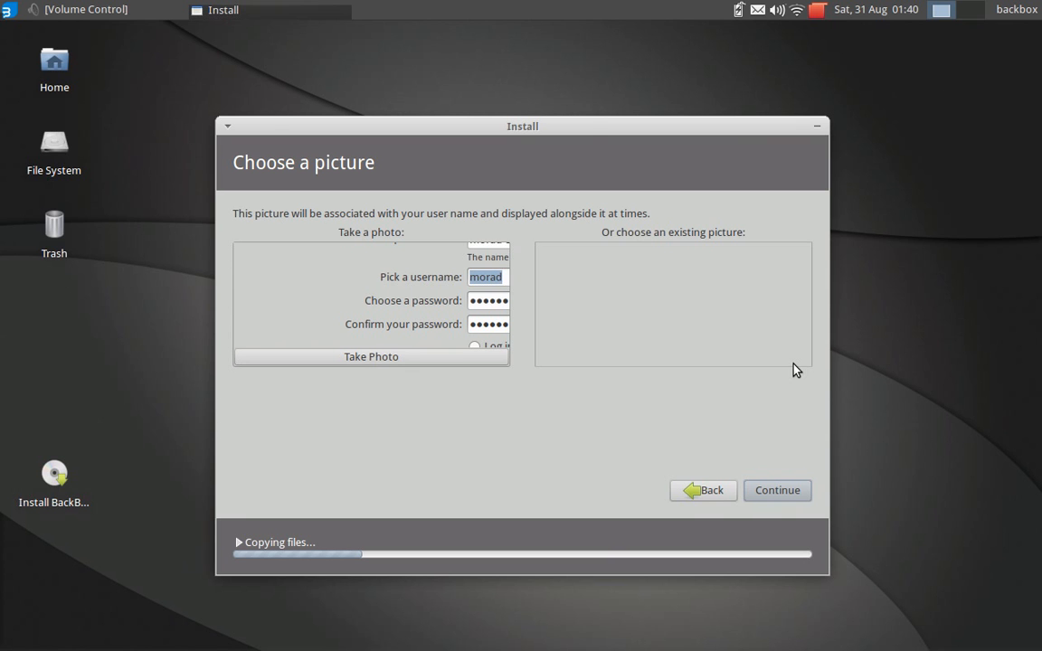
{"action": "left_click_drag", "start_coordinate": [584, 132], "coordinate": [570, 125]}
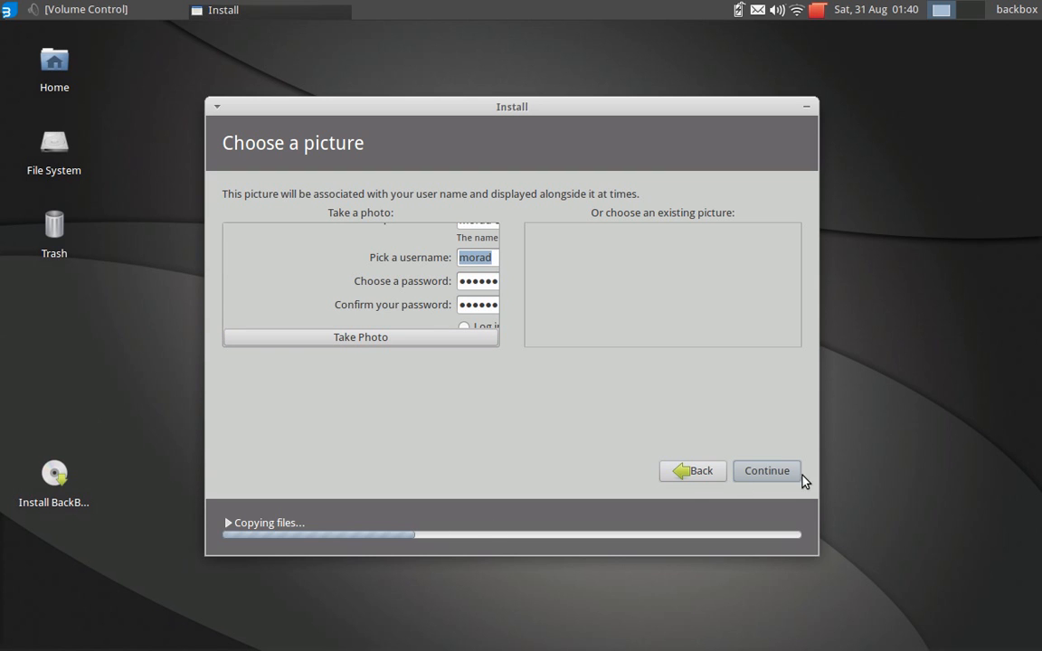
{"action": "left_click", "coordinate": [772, 476]}
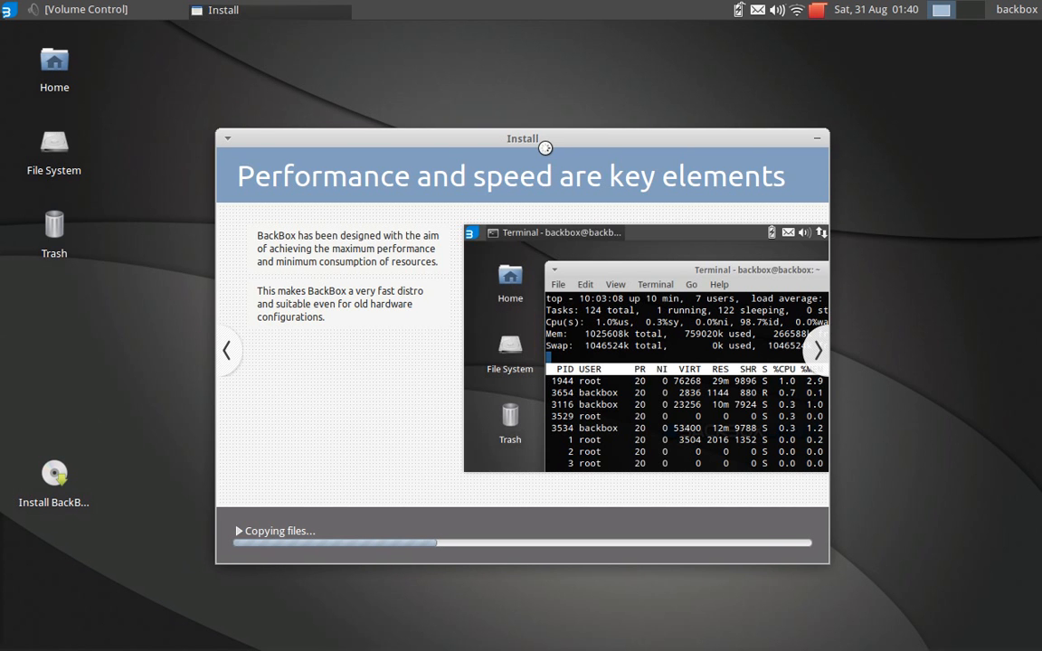
{"action": "left_click_drag", "start_coordinate": [546, 142], "coordinate": [546, 121]}
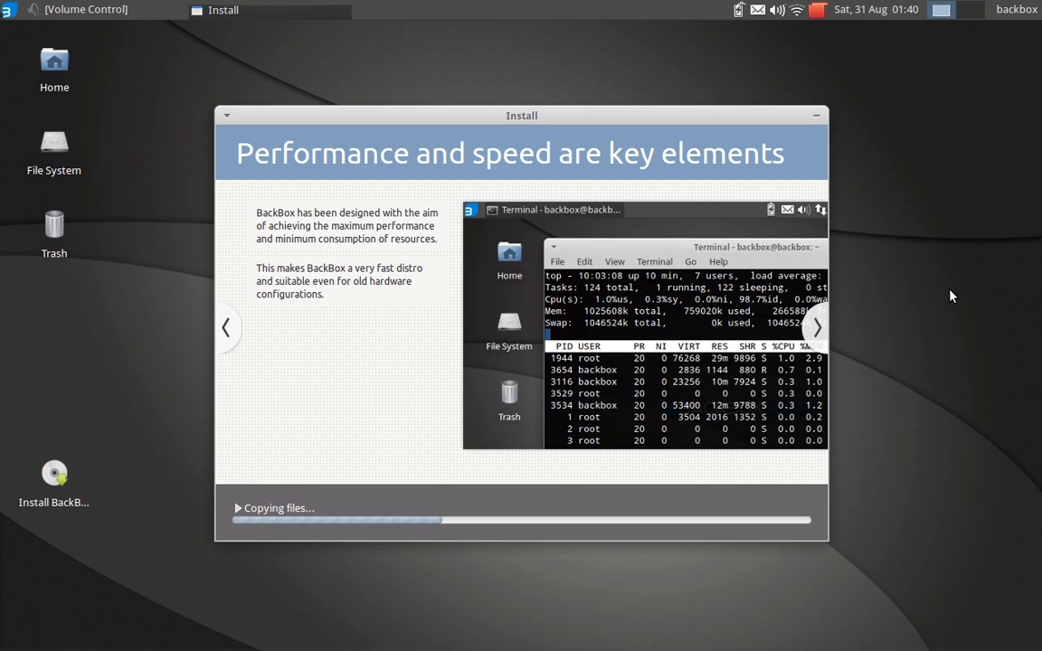
{"action": "left_click_drag", "start_coordinate": [576, 113], "coordinate": [556, 110]}
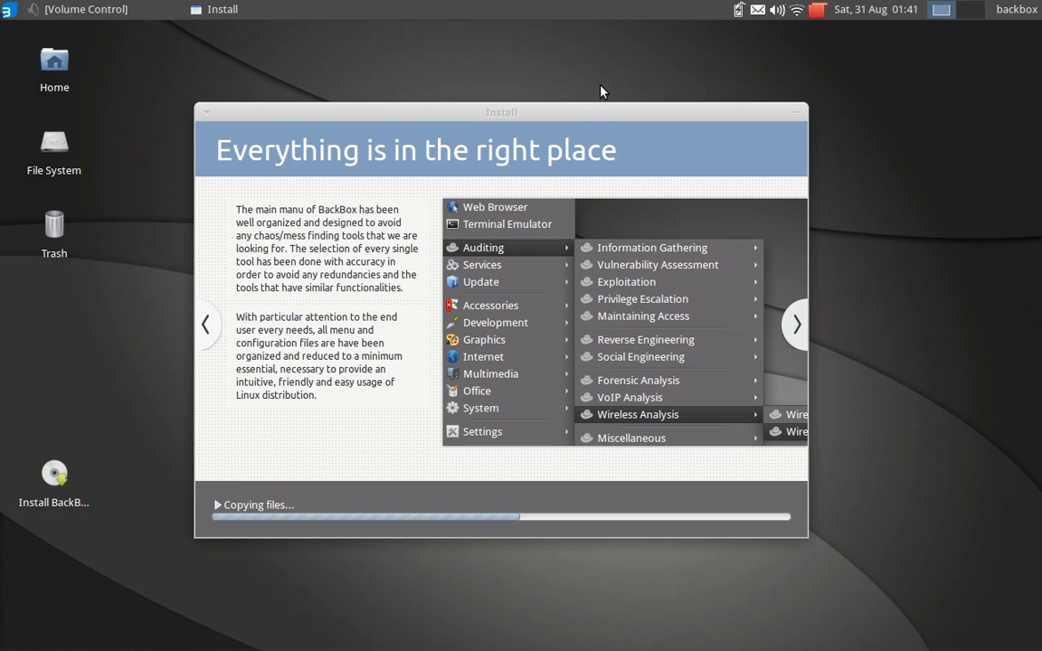
{"action": "left_click_drag", "start_coordinate": [586, 112], "coordinate": [600, 115]}
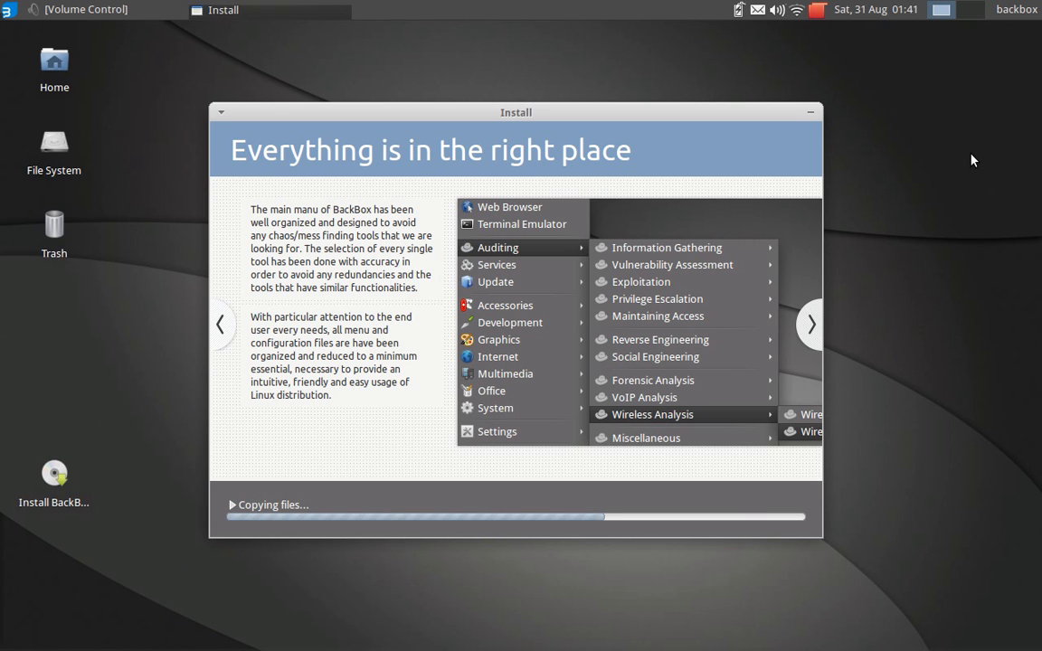
{"action": "left_click", "coordinate": [930, 429]}
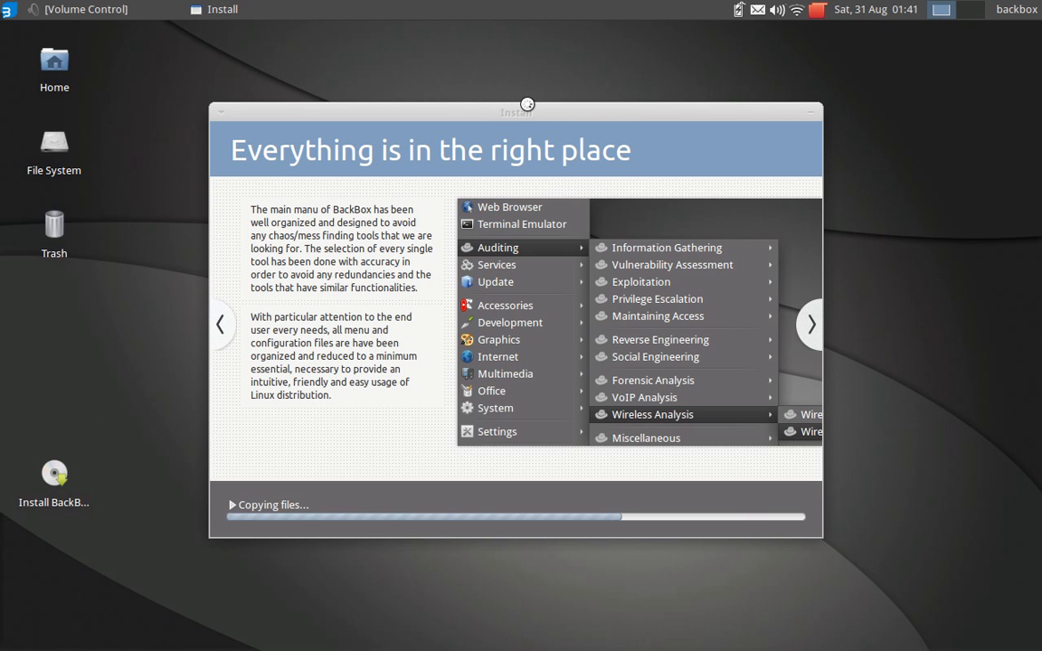
{"action": "left_click_drag", "start_coordinate": [646, 112], "coordinate": [635, 113]}
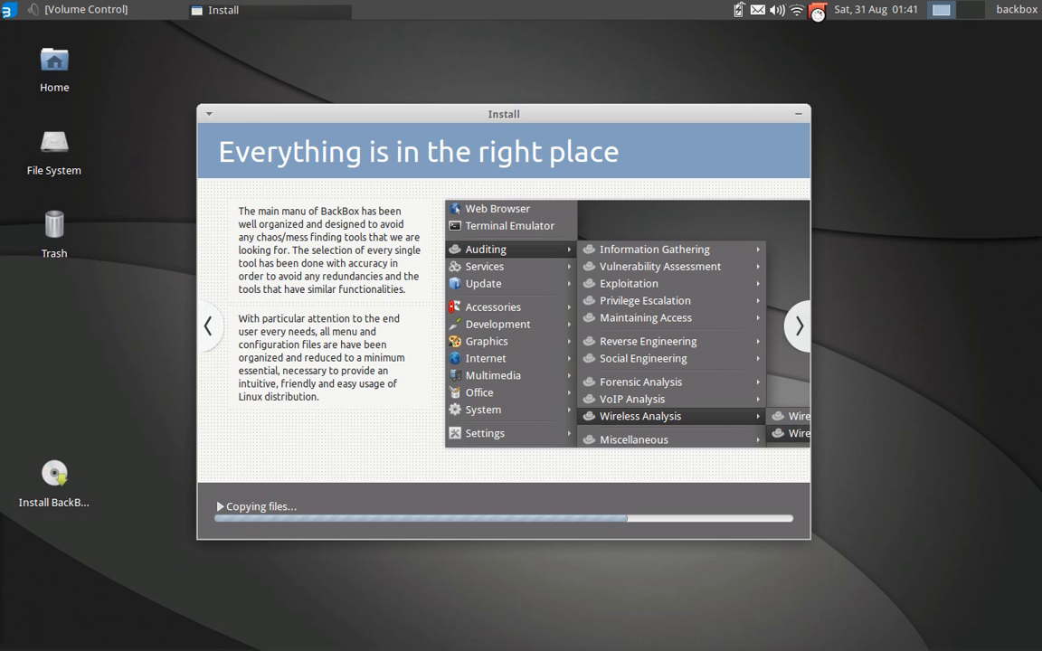
{"action": "left_click", "coordinate": [817, 11]}
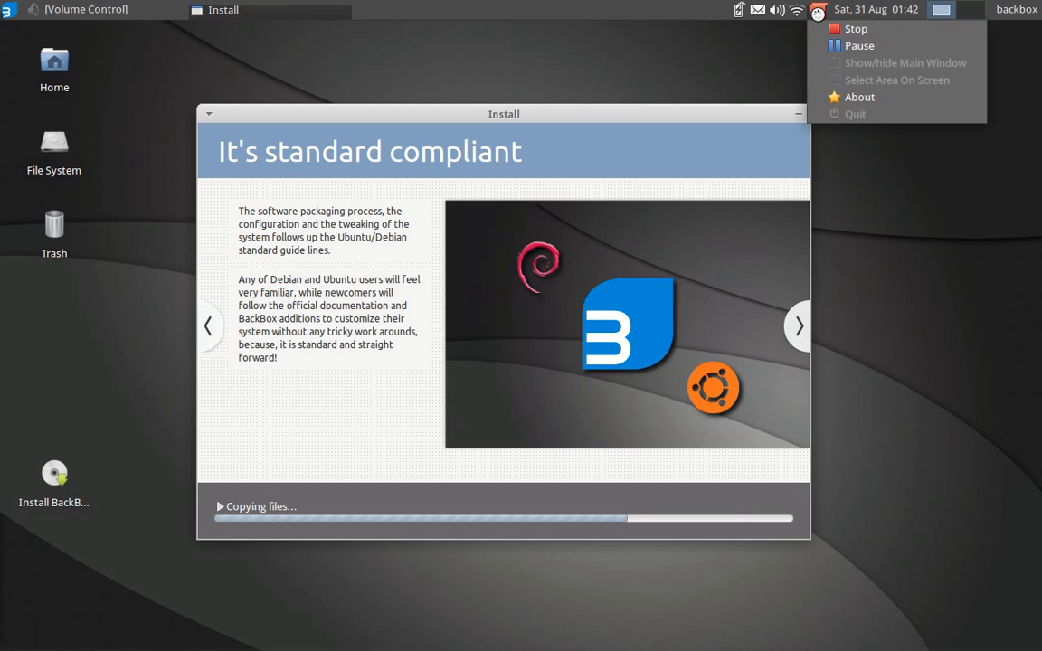